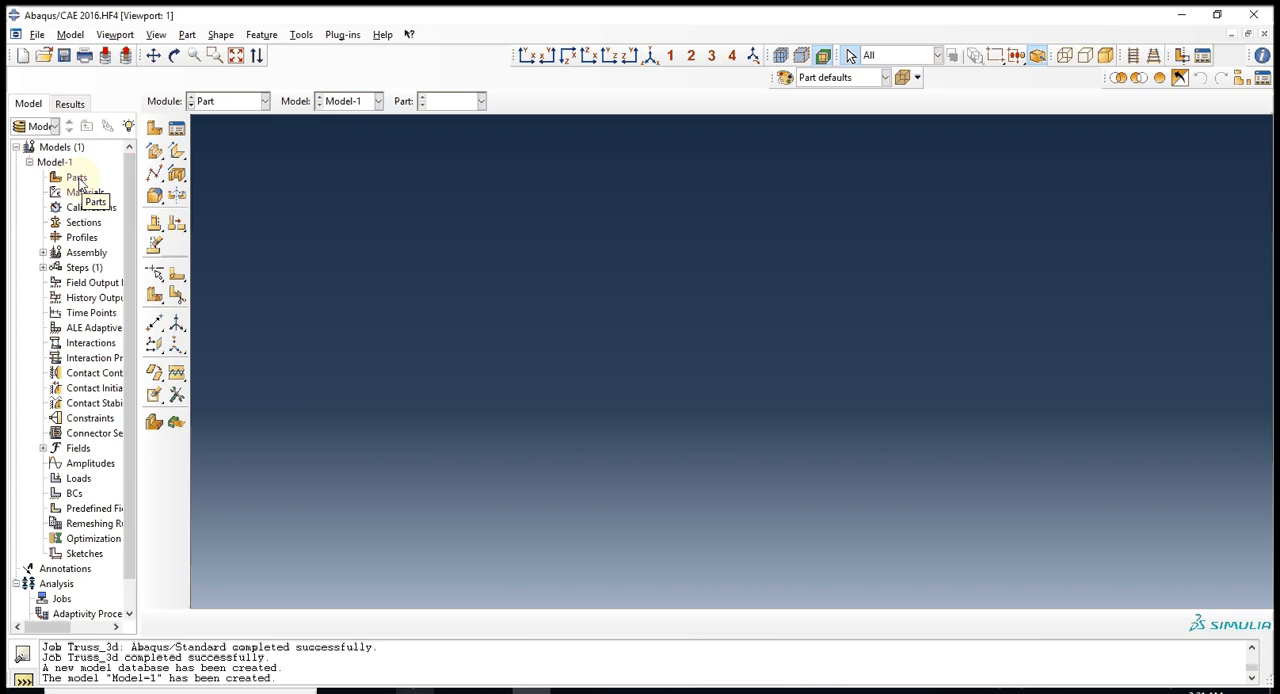
Create a 3D deformable part with a planar wire base feature and an approximate size of 200.
double_click(77, 180)
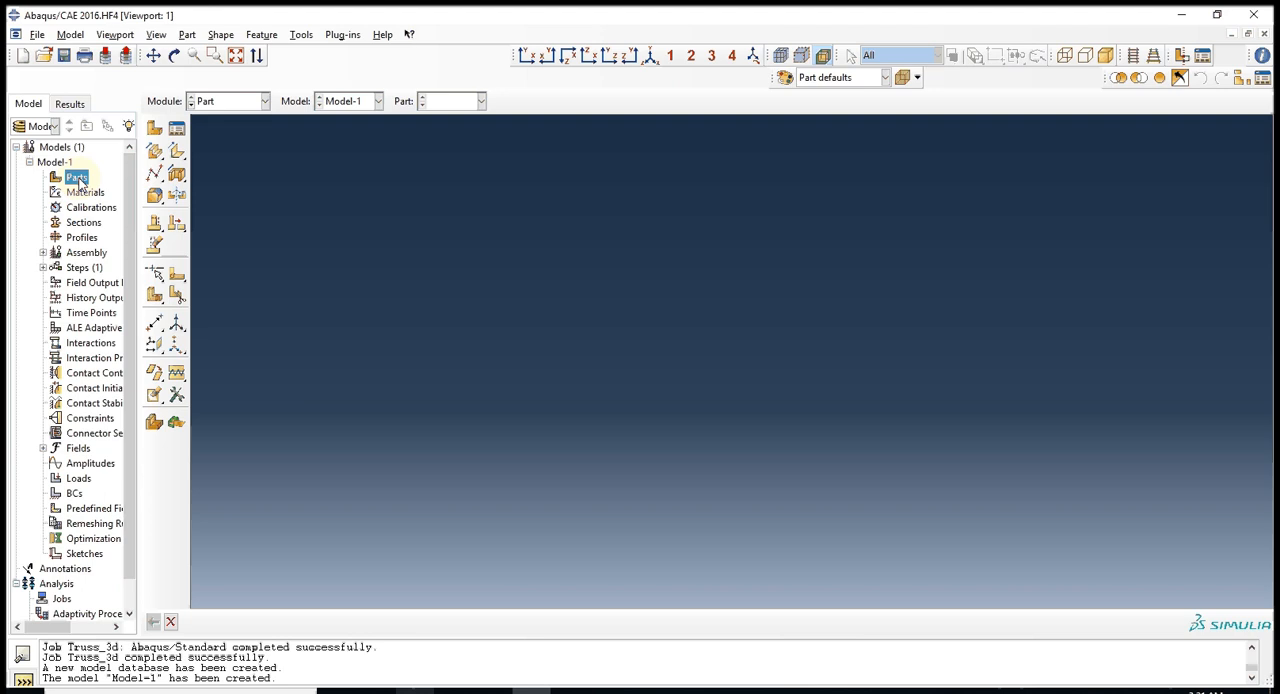
double_click(79, 181)
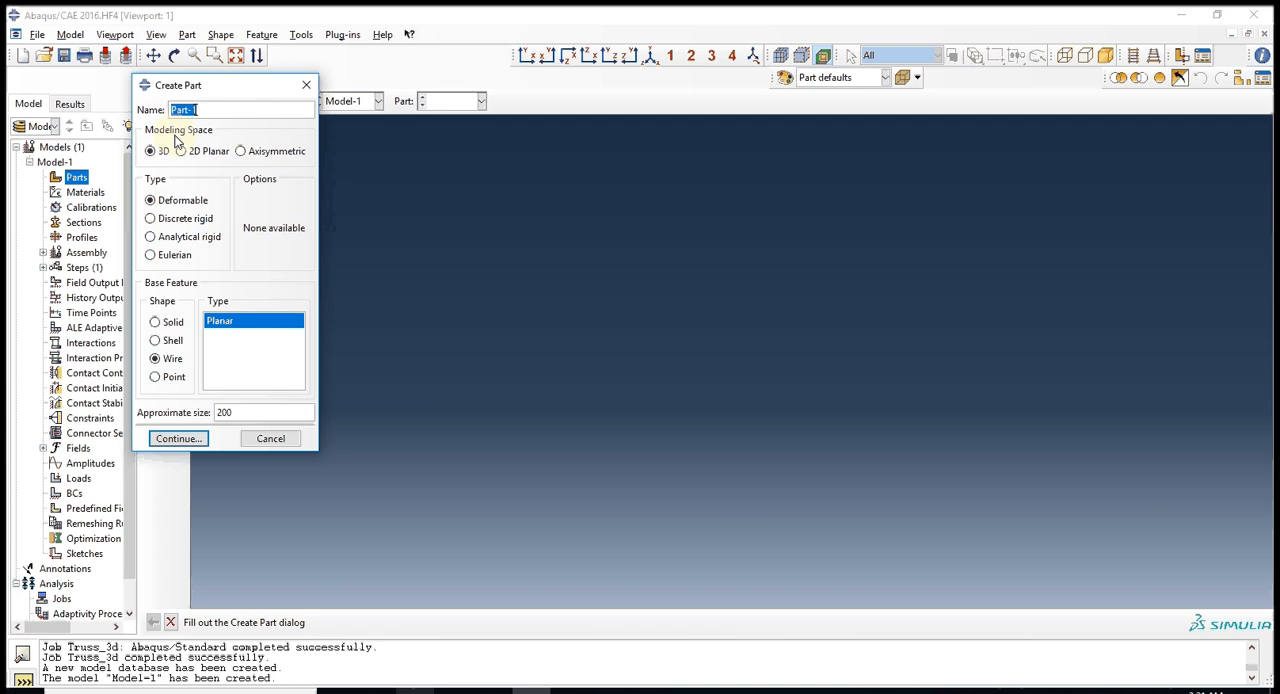
left_click(179, 446)
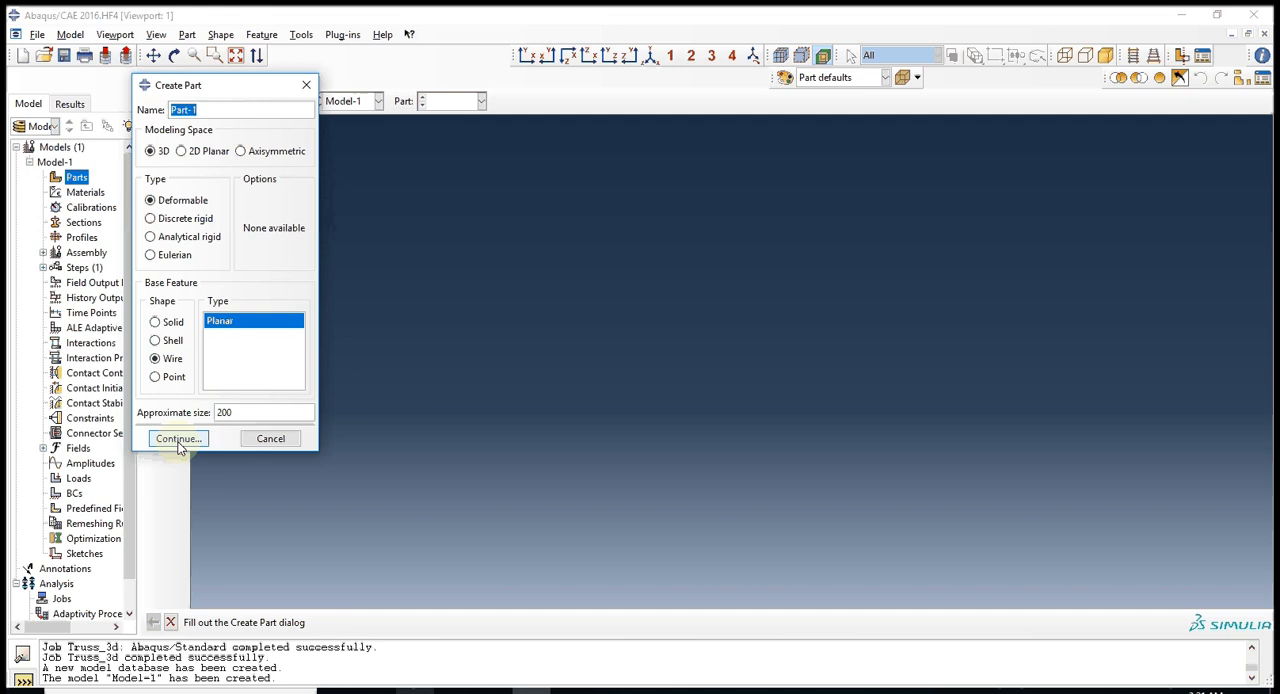
left_click(179, 440)
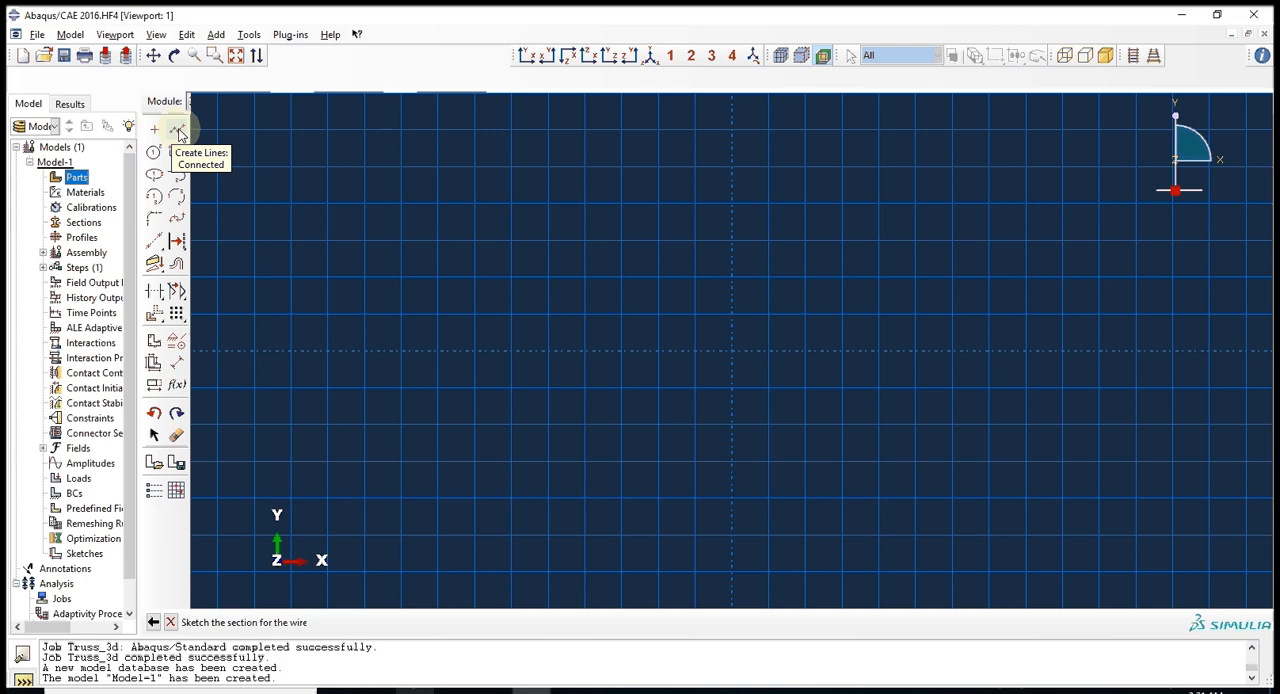
Sketch an open rectangular frame with one diagonal as connected lines starting at 0,0, and finish the wire part.
left_click(178, 132)
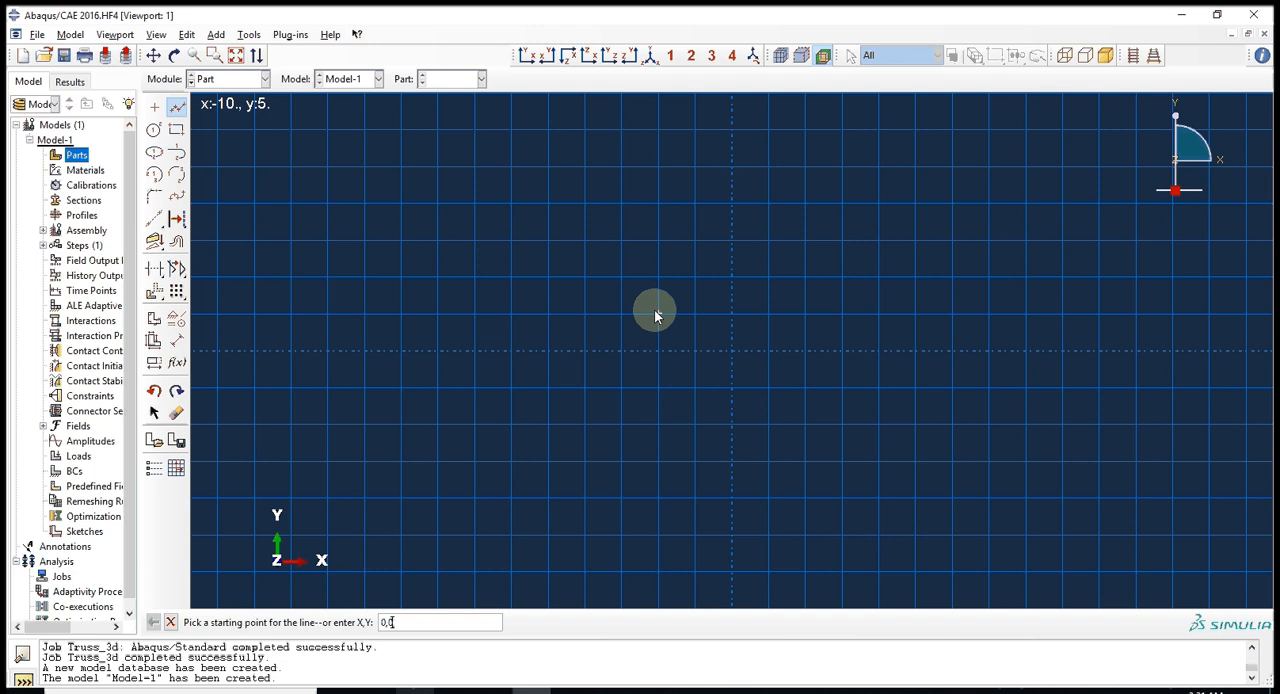
type("0,0")
key("Return")
type("3")
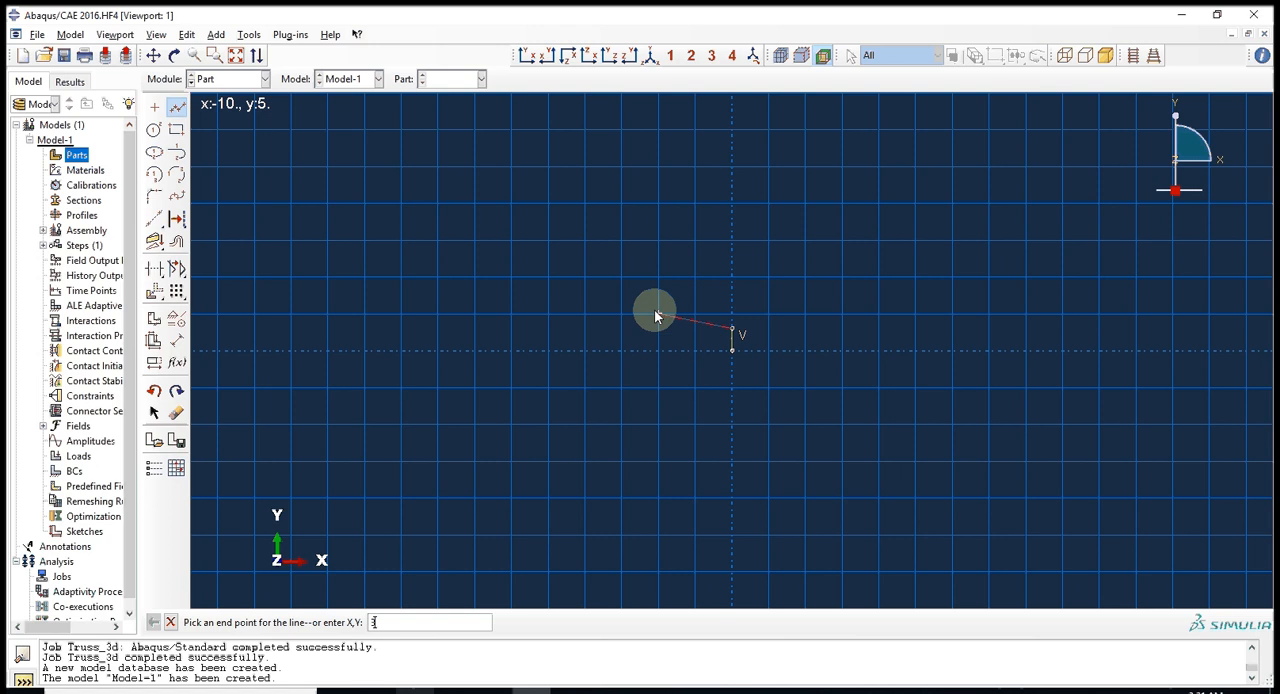
key("Return")
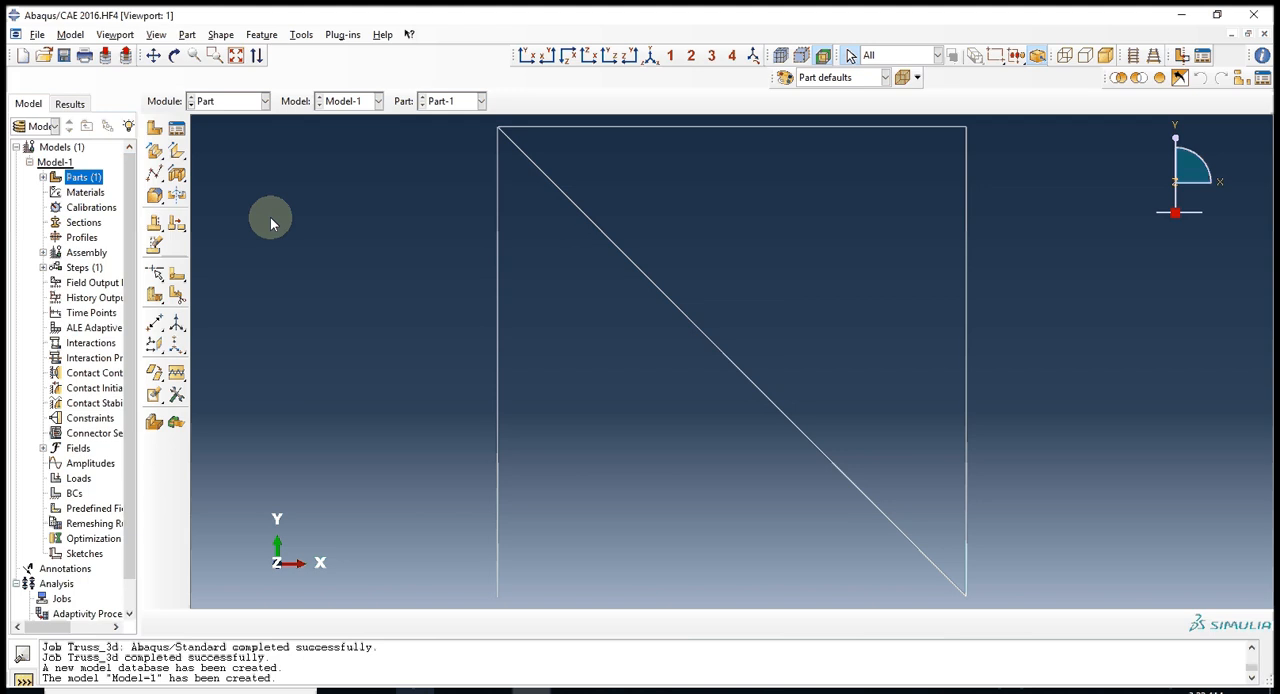
Create datum points offset in Z from the four corners of the wire frame.
left_click(156, 324)
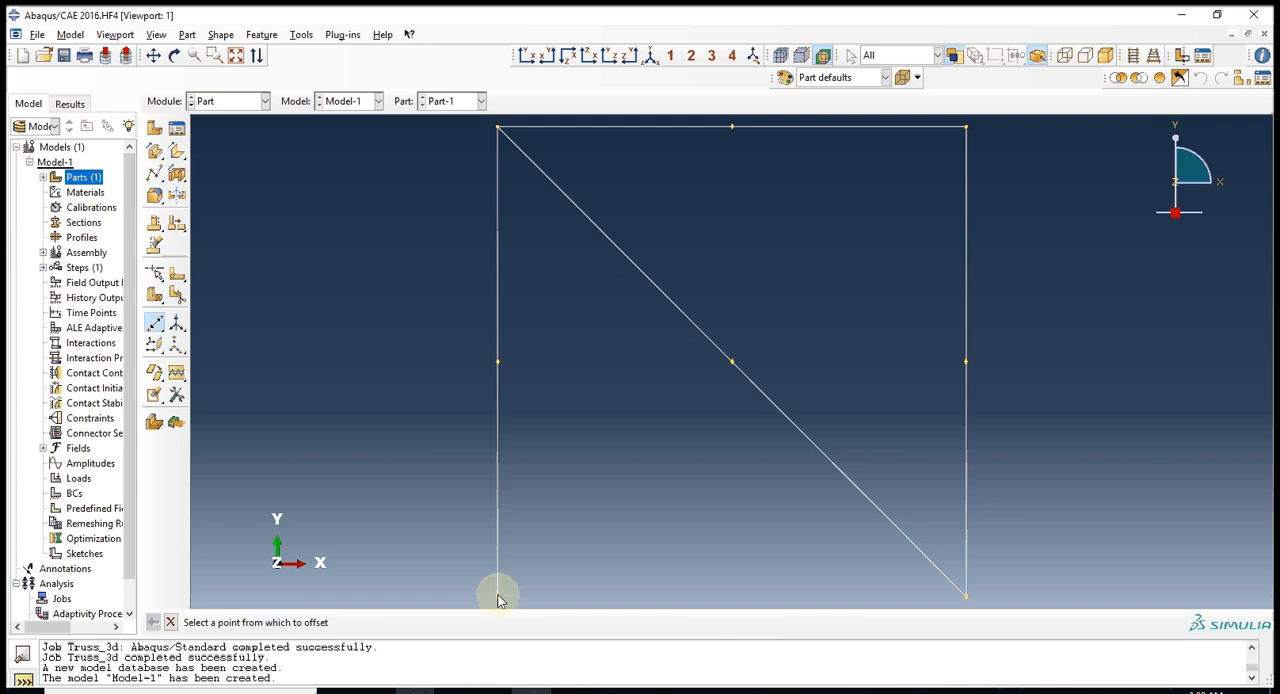
left_click(498, 597)
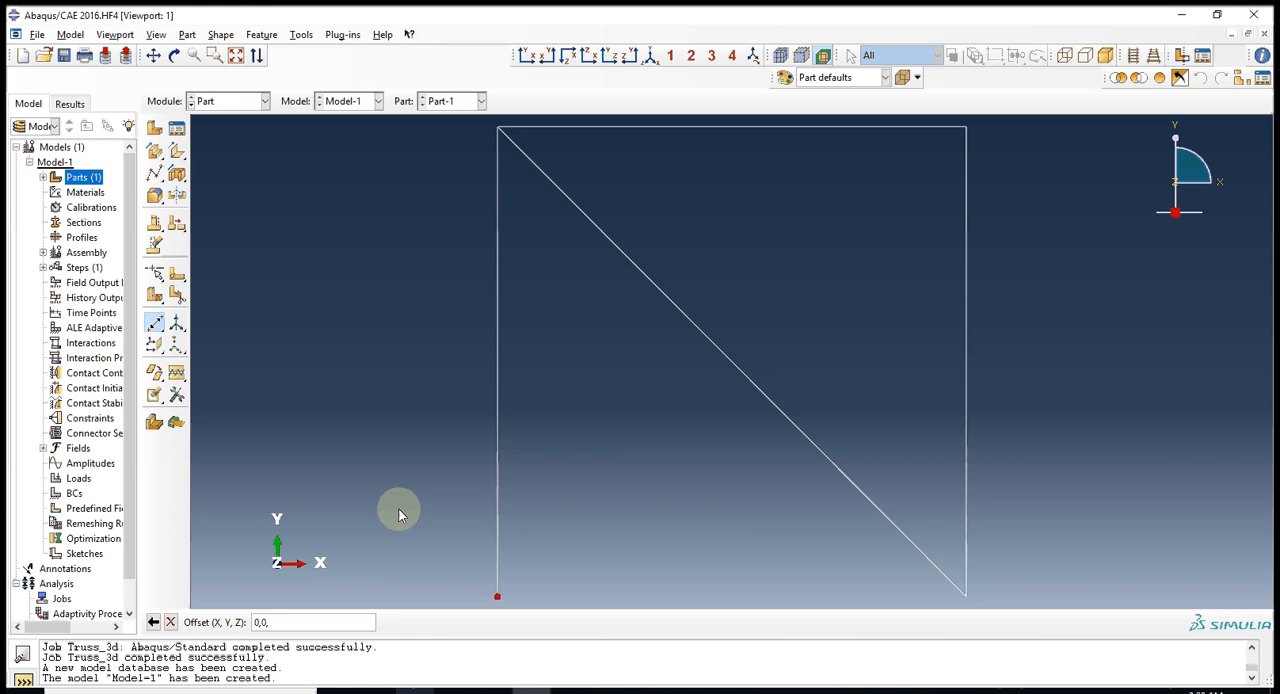
key("Return")
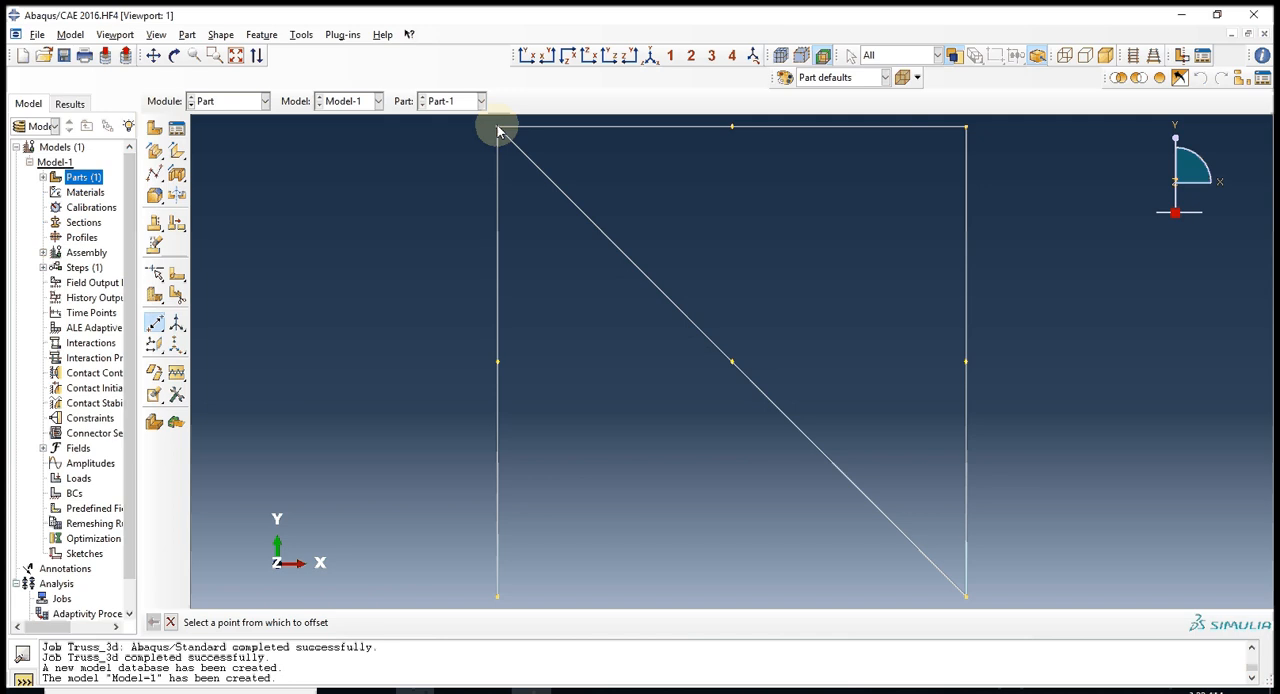
left_click(499, 130)
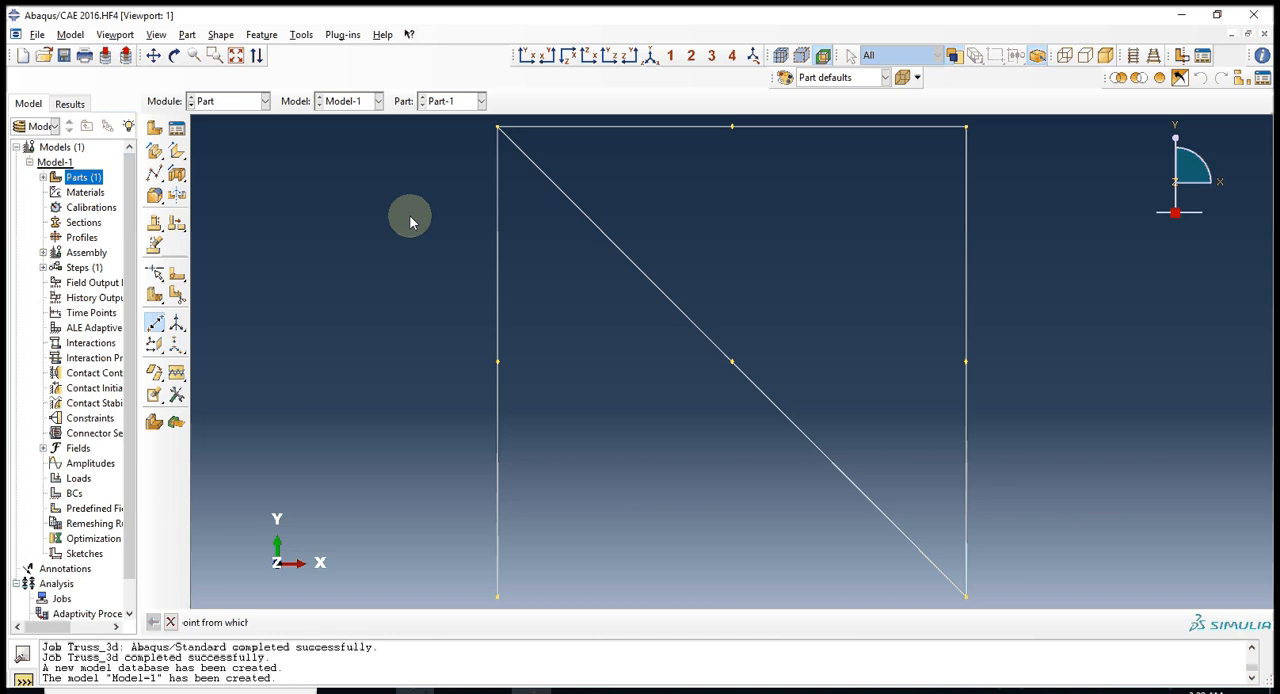
left_click(966, 128)
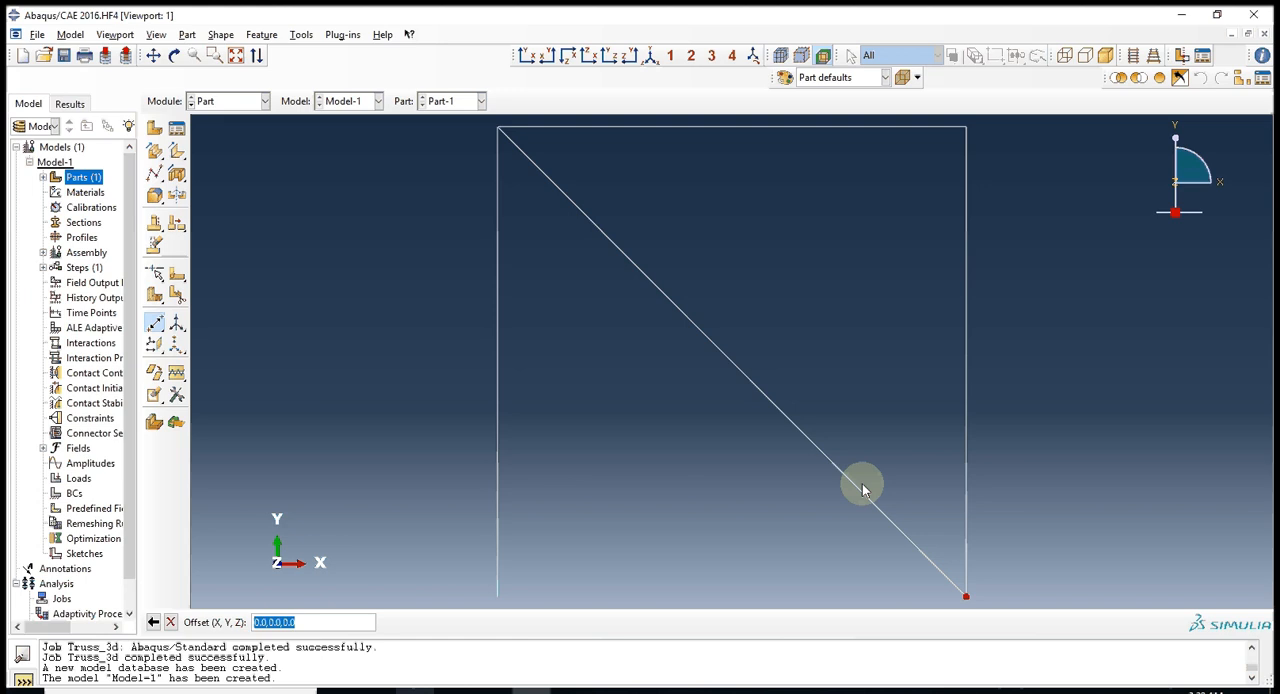
key("Return")
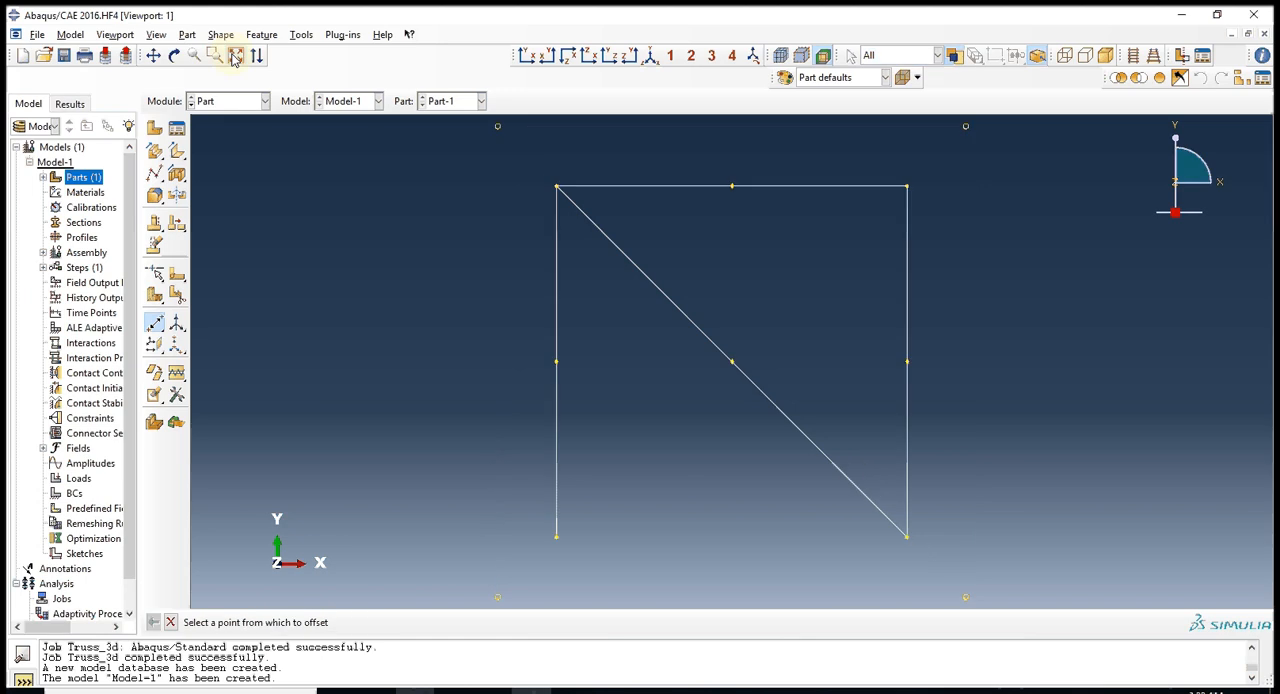
Start a polyline wire feature using Merge wire and Disjoint wires, joining the datum points with two verticals and one top member.
left_click(155, 175)
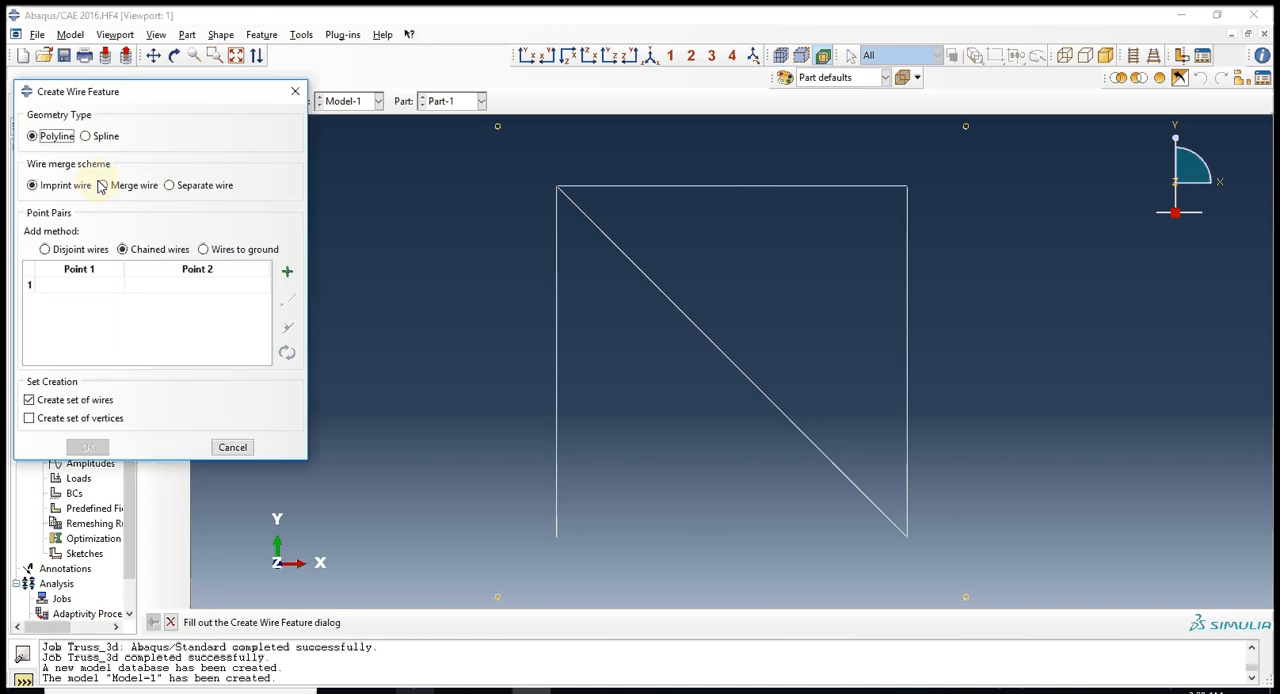
left_click(102, 185)
left_click(45, 249)
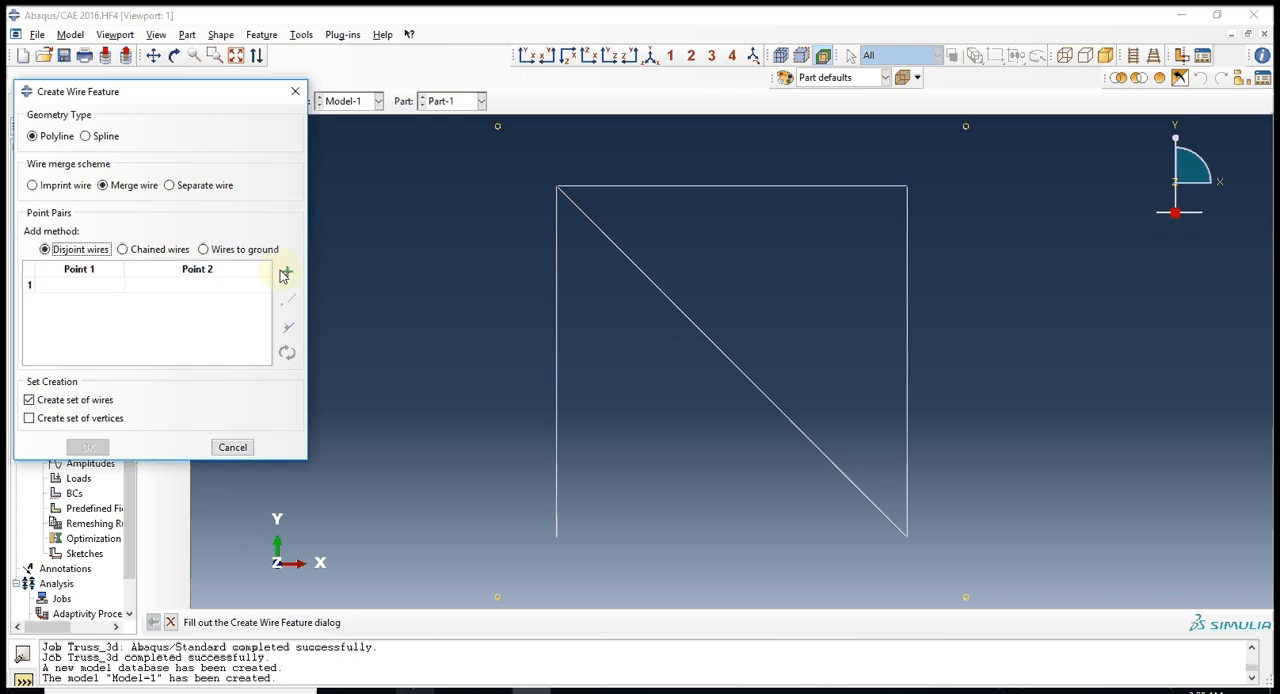
left_click(286, 273)
left_click(497, 126)
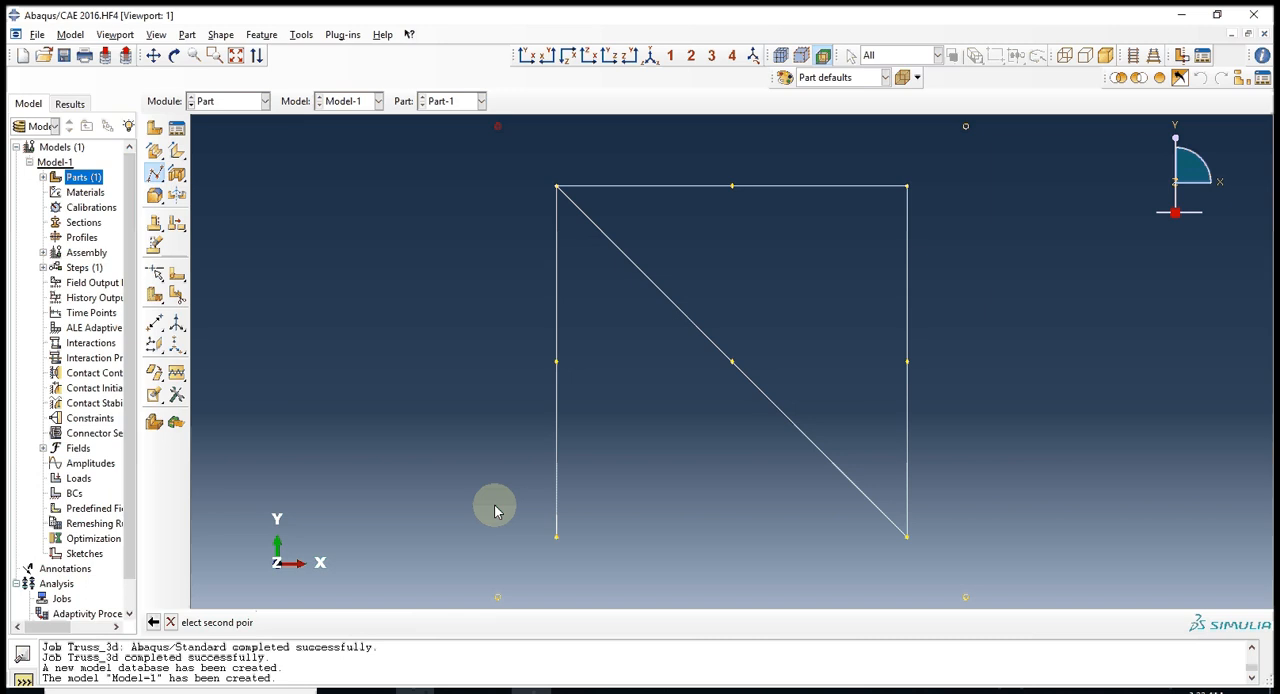
left_click(497, 597)
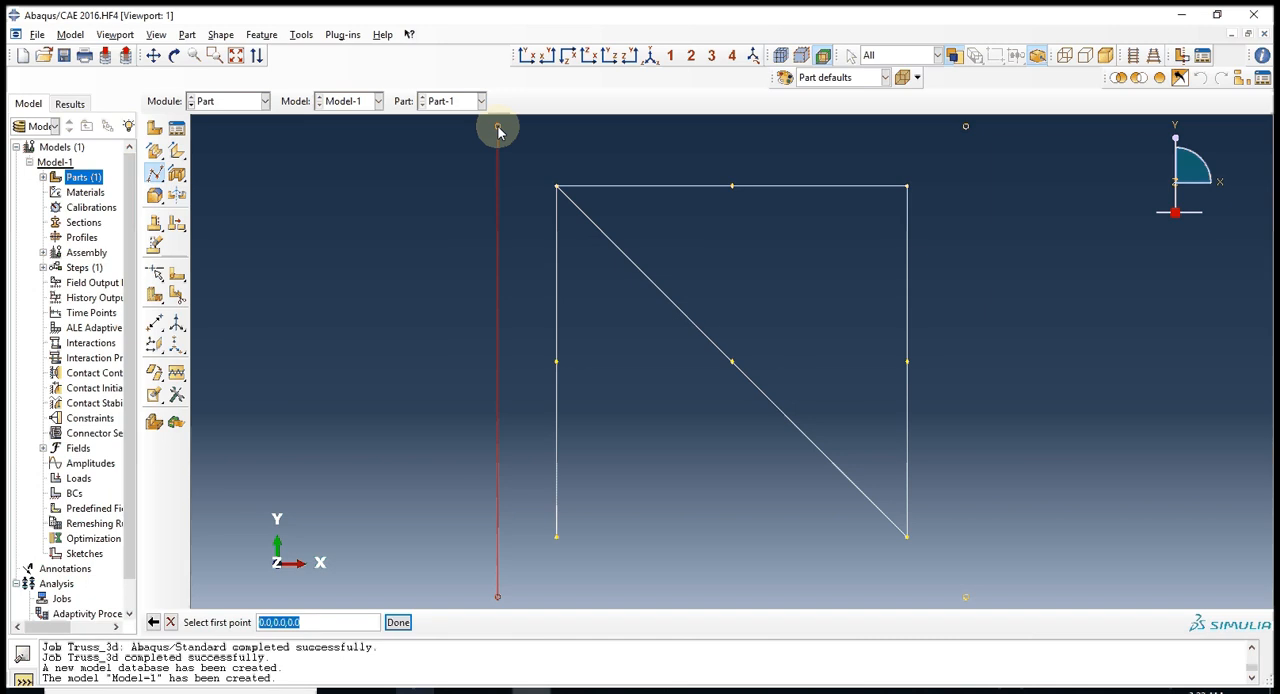
left_click(497, 127)
left_click(965, 126)
left_click(965, 597)
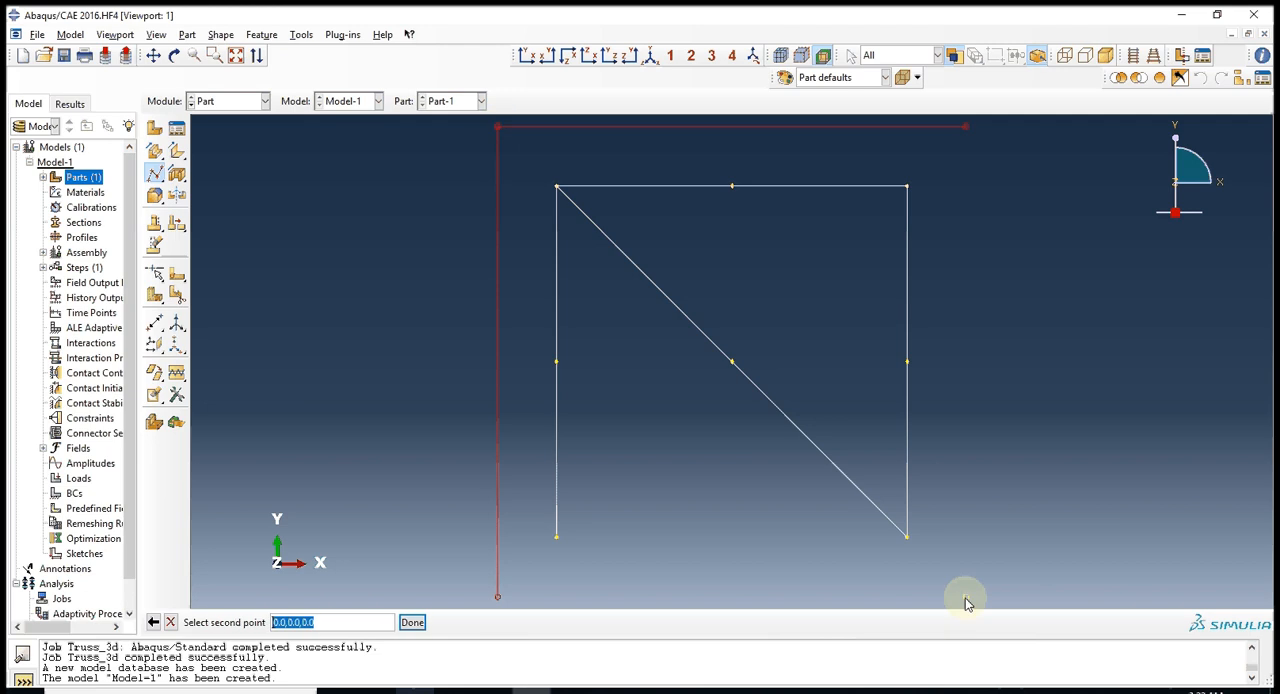
Add wires from each upper datum point to the adjacent upper corner and, diagonally, to the lower corner of the original frame.
left_click(527, 150)
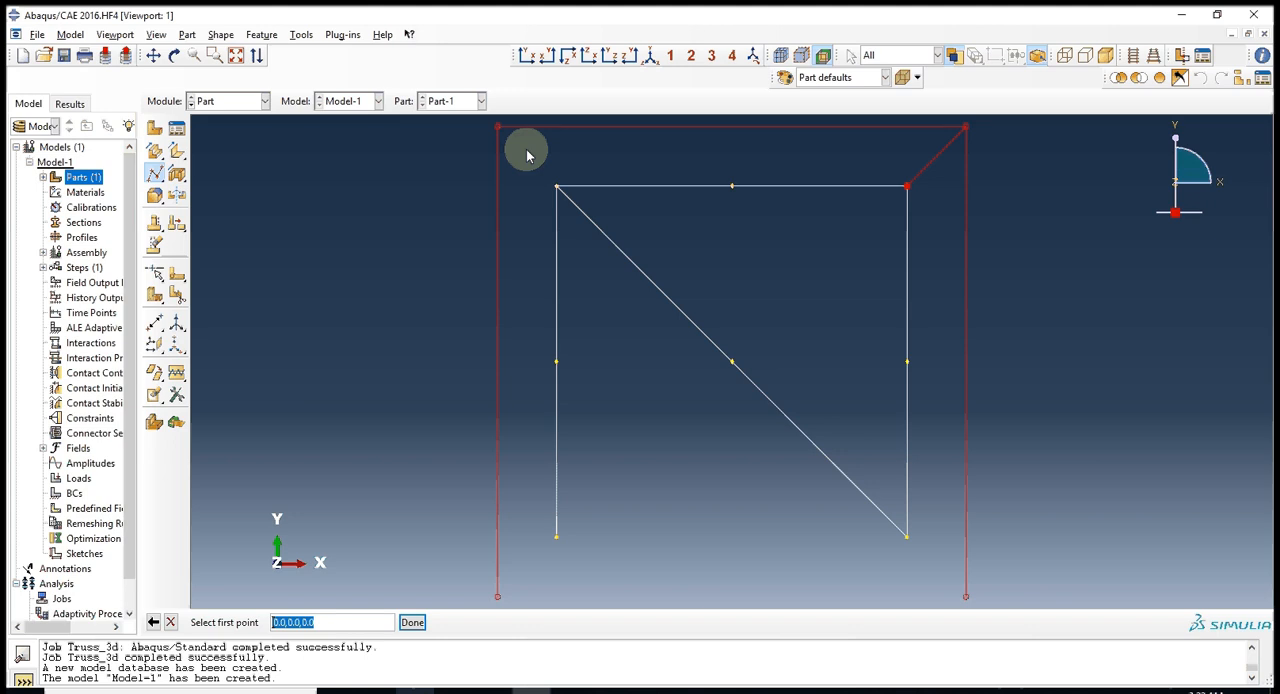
left_click(500, 150)
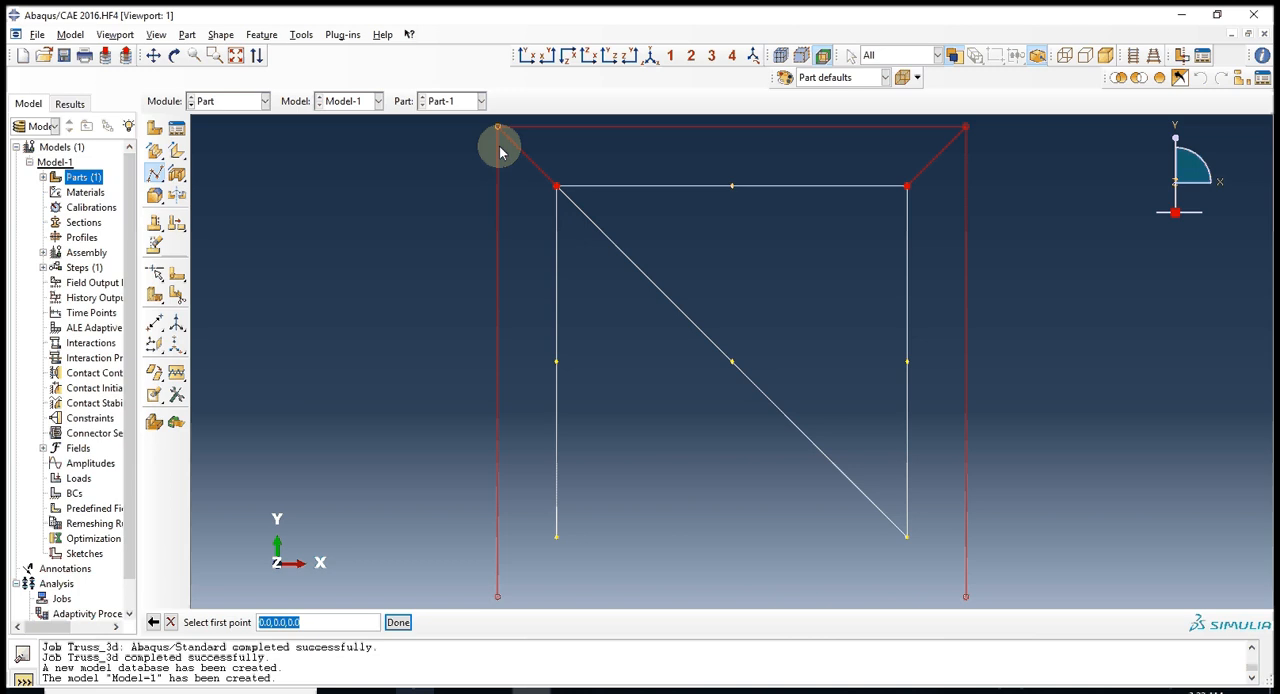
left_click(556, 537)
left_click(965, 129)
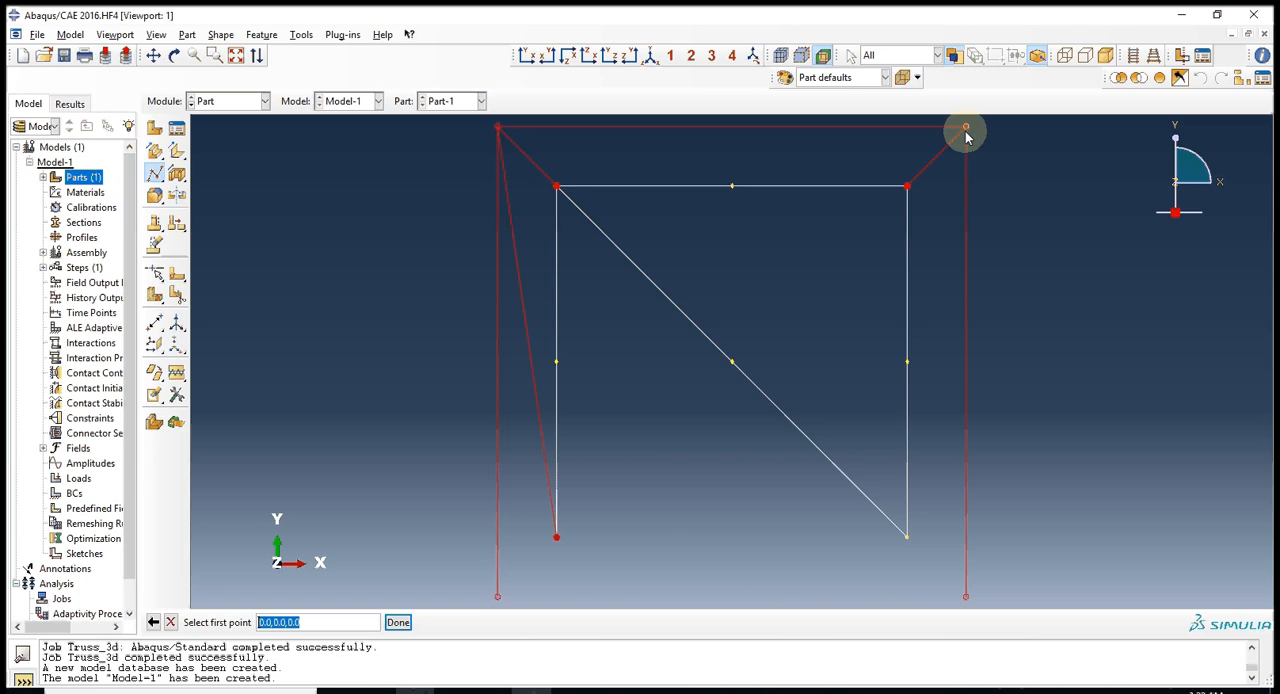
left_click(906, 537)
Add a diagonal wire from the upper-left to the lower-right datum point and create the wire feature.
left_click(497, 128)
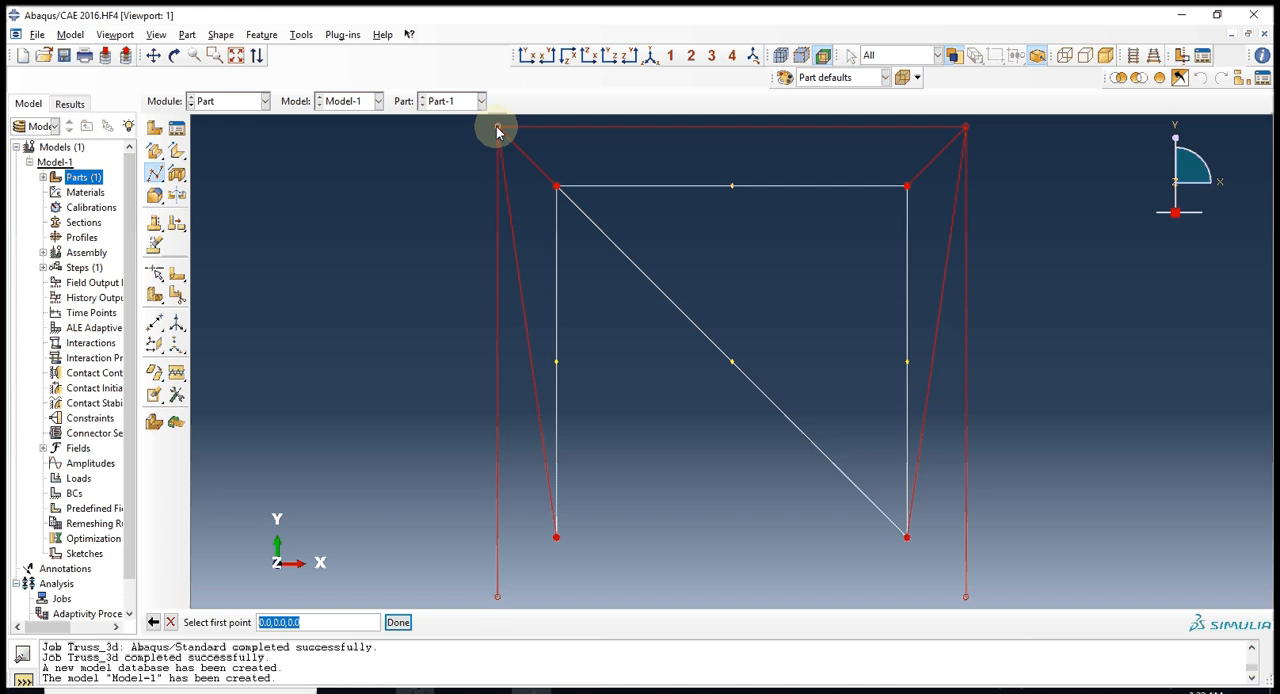
left_click(398, 622)
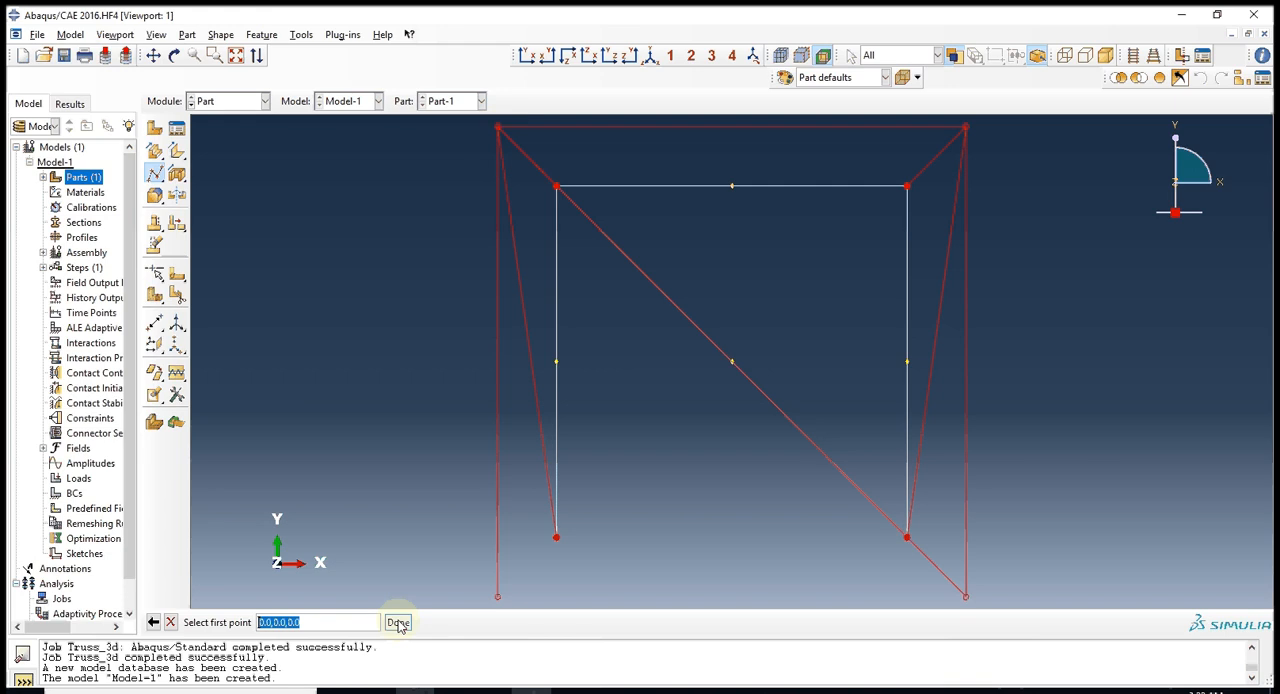
left_click(398, 622)
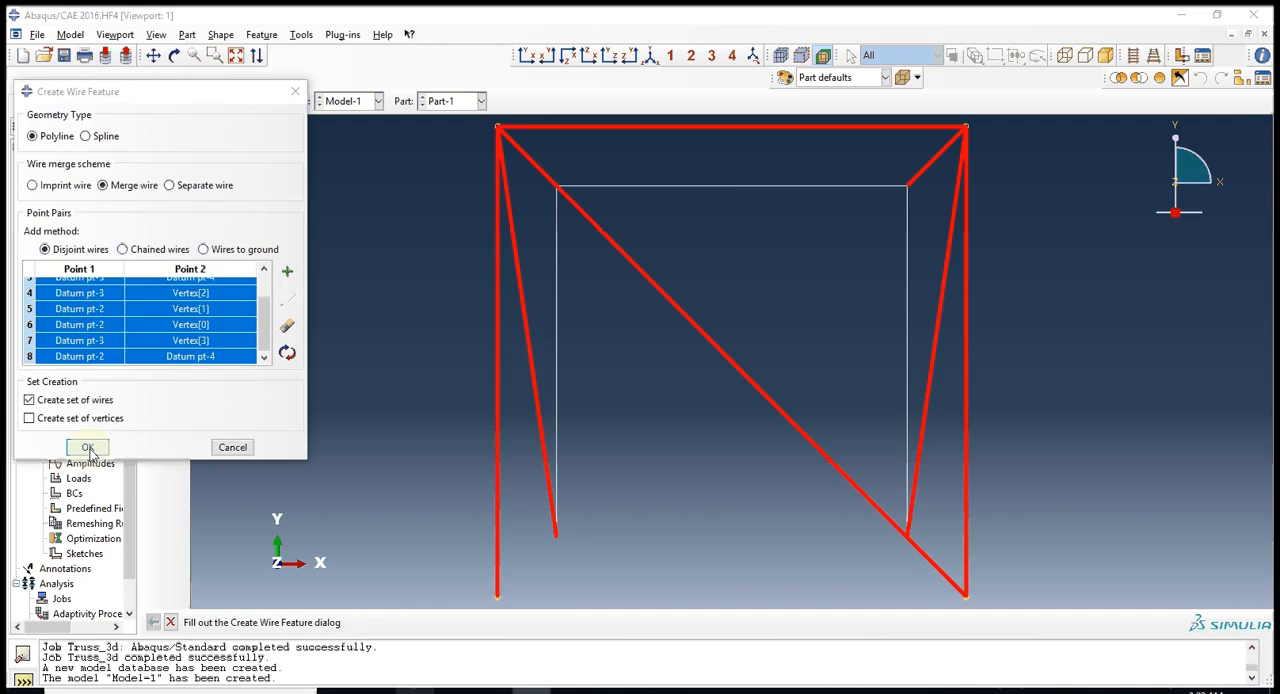
left_click(88, 447)
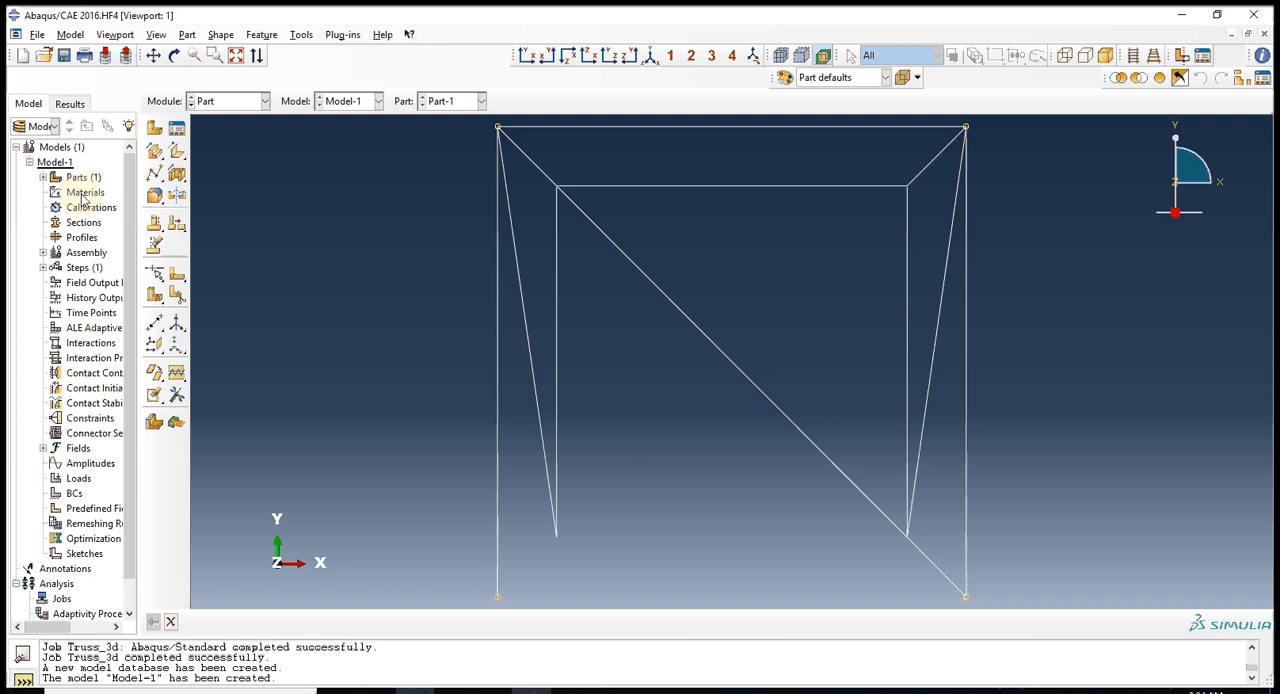
Create an isotropic elastic material with a Young's modulus of 210E9 and a Poisson's ratio of 0.3.
double_click(84, 193)
left_click(98, 273)
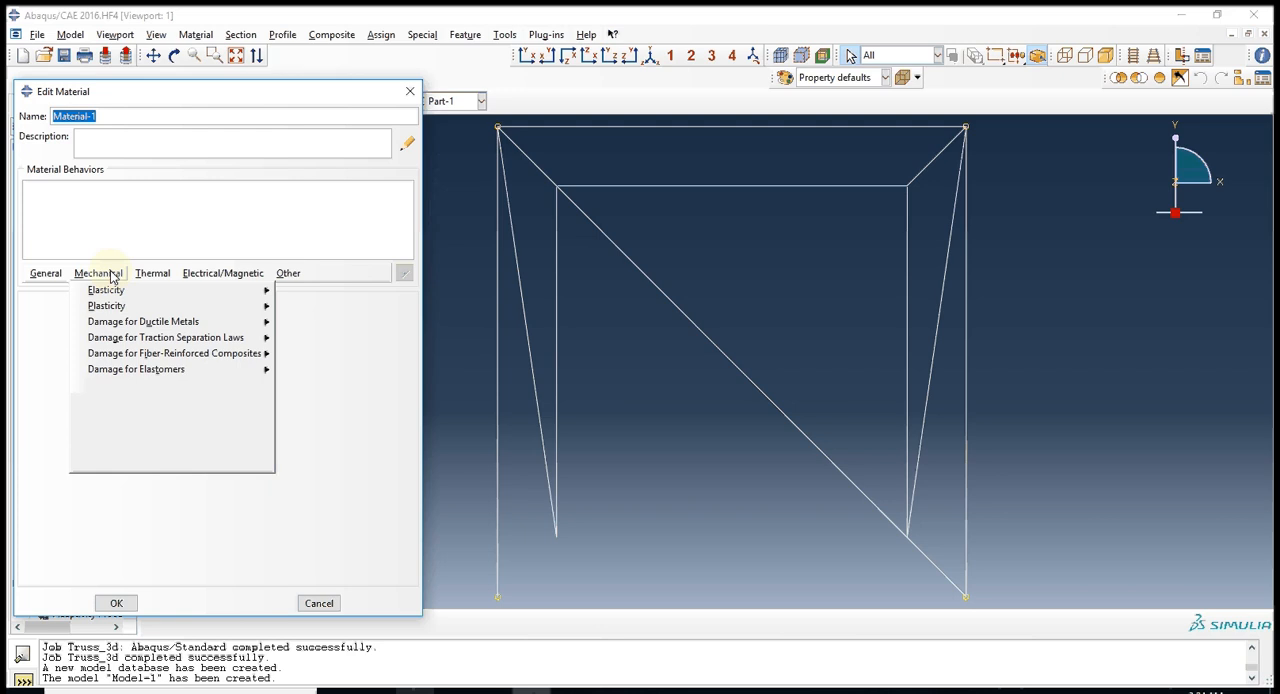
left_click(304, 290)
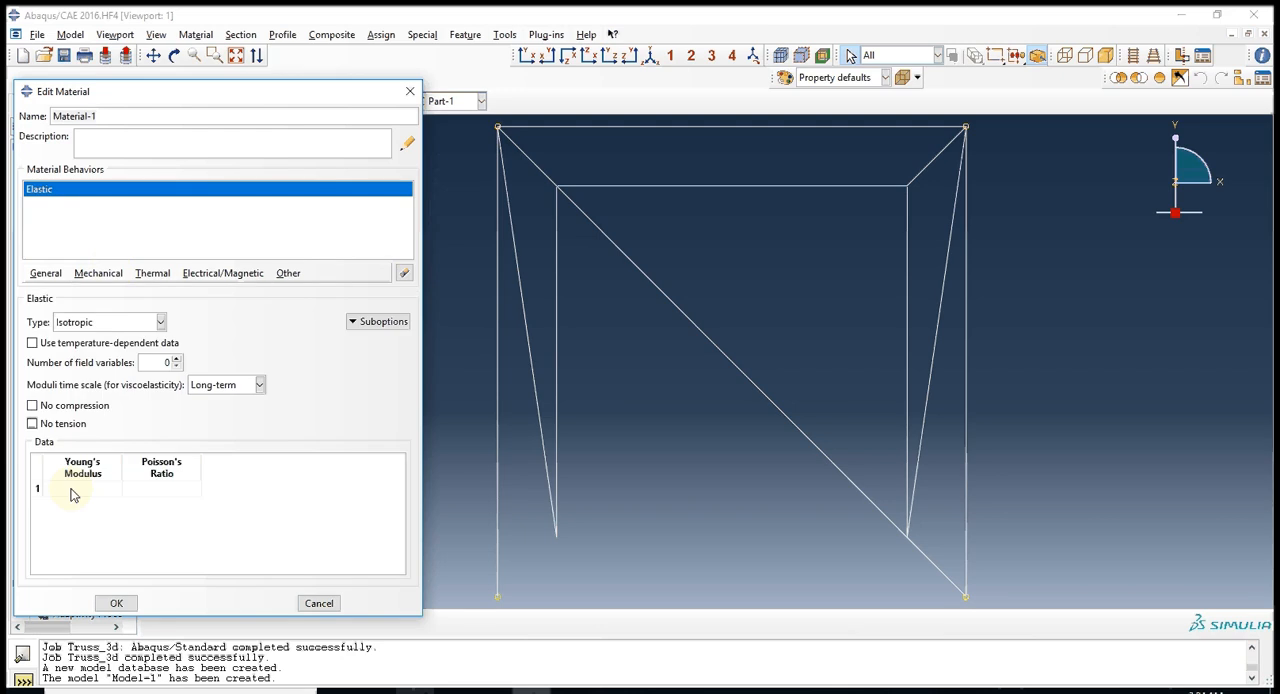
left_click(72, 493)
type("210E9")
key("Tab")
type("0.3")
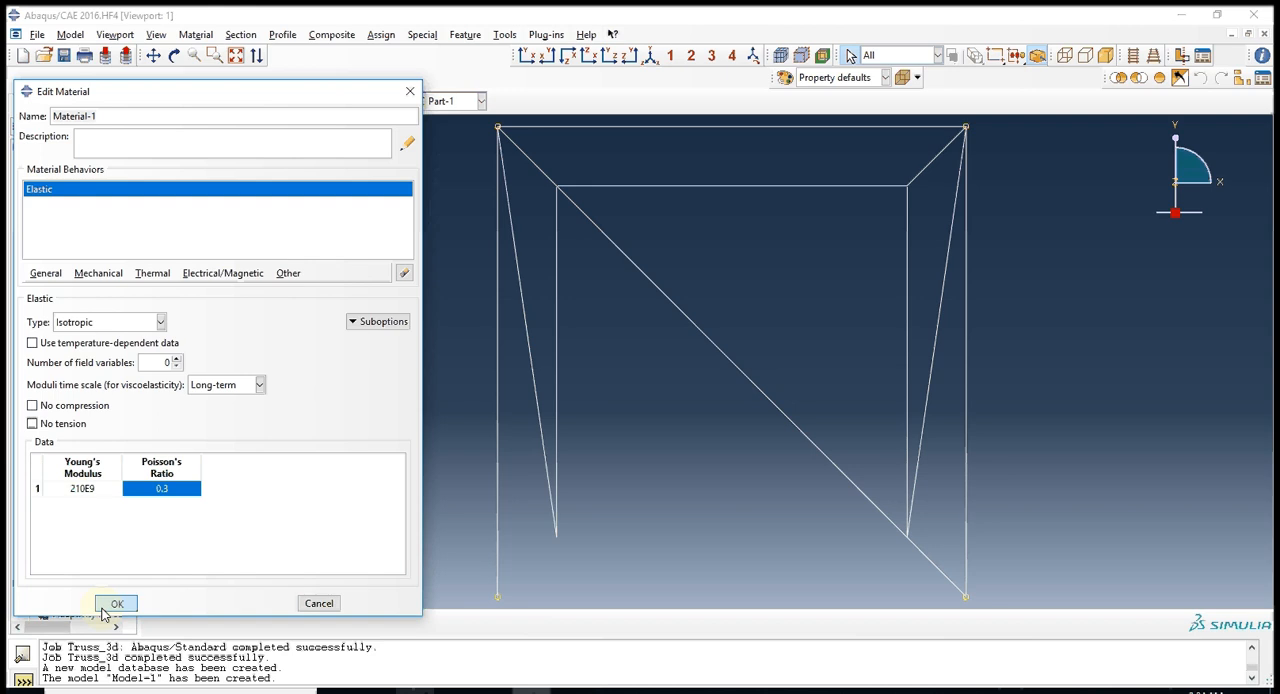
left_click(116, 603)
Create a truss section that uses Material-1 and specify its cross-sectional area.
left_click(82, 222)
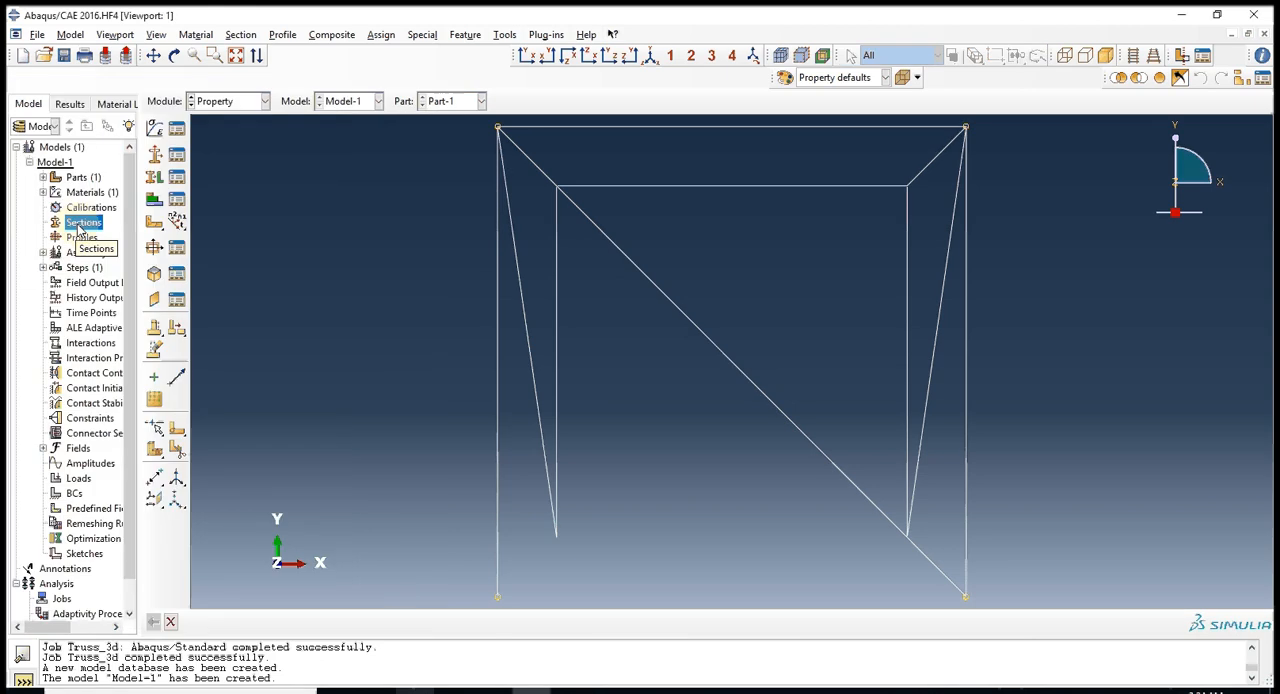
double_click(80, 222)
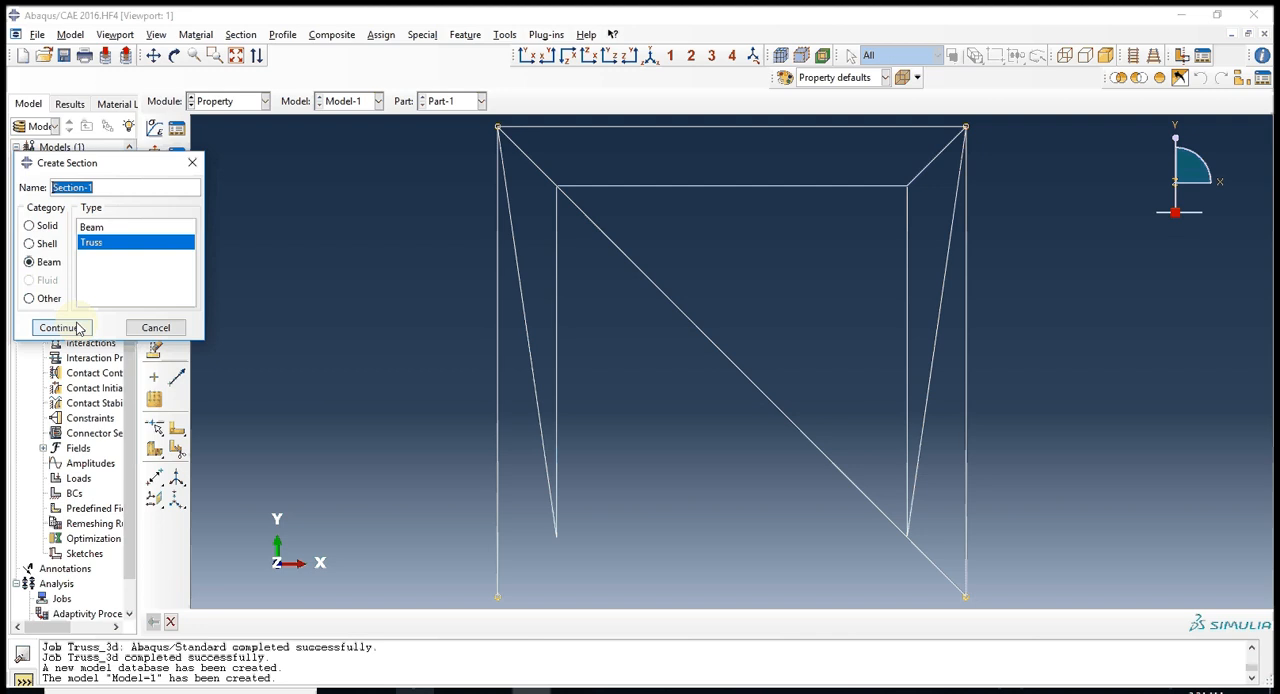
left_click(58, 327)
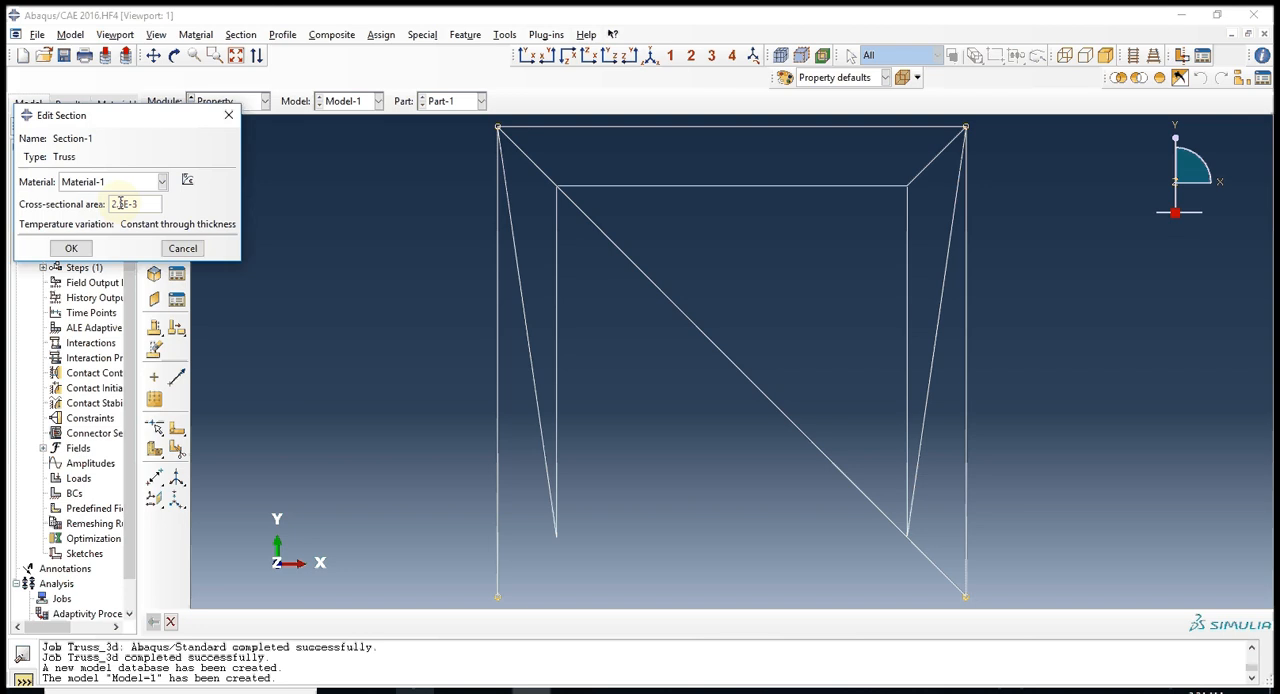
key("Return")
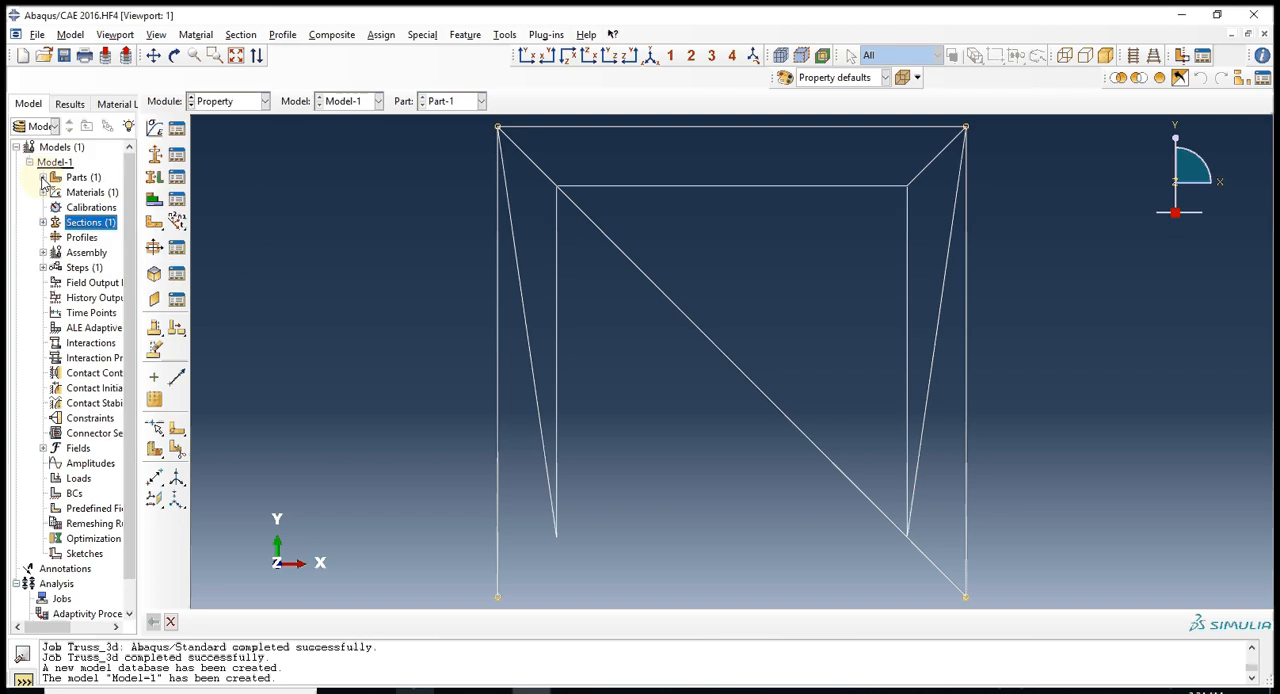
Assign the truss section Section-1 to all wires of Part-1.
left_click(43, 177)
left_click(104, 284)
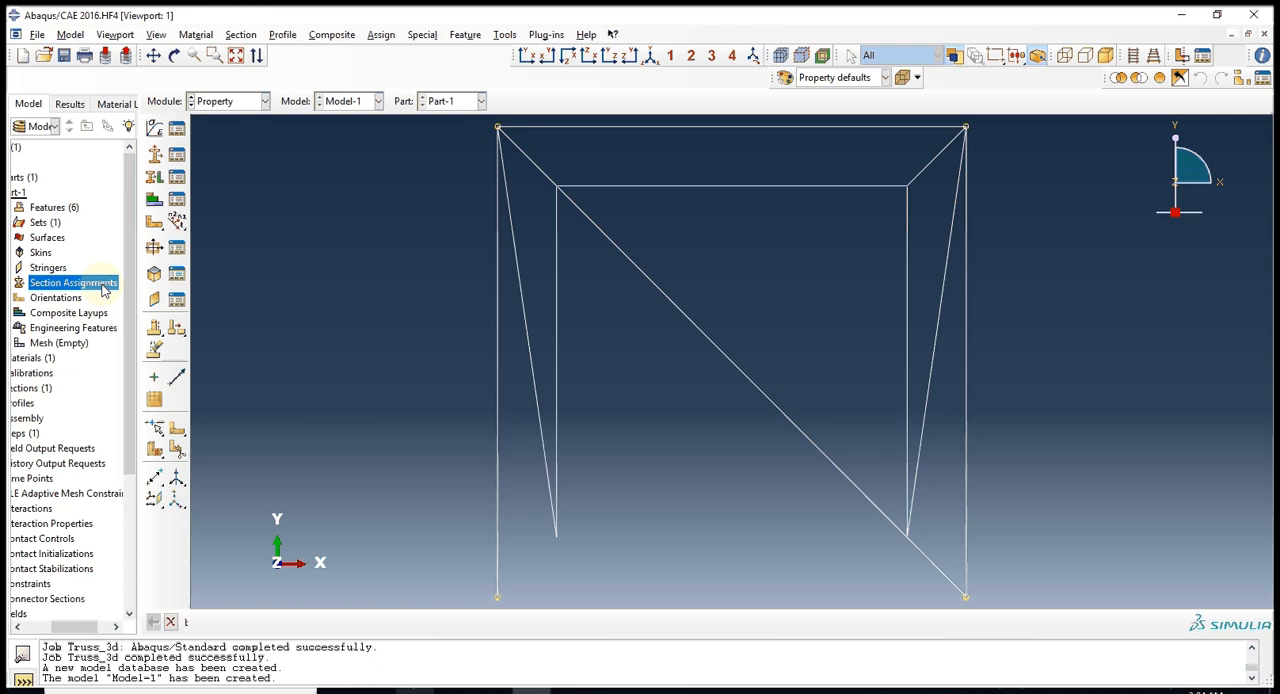
double_click(104, 286)
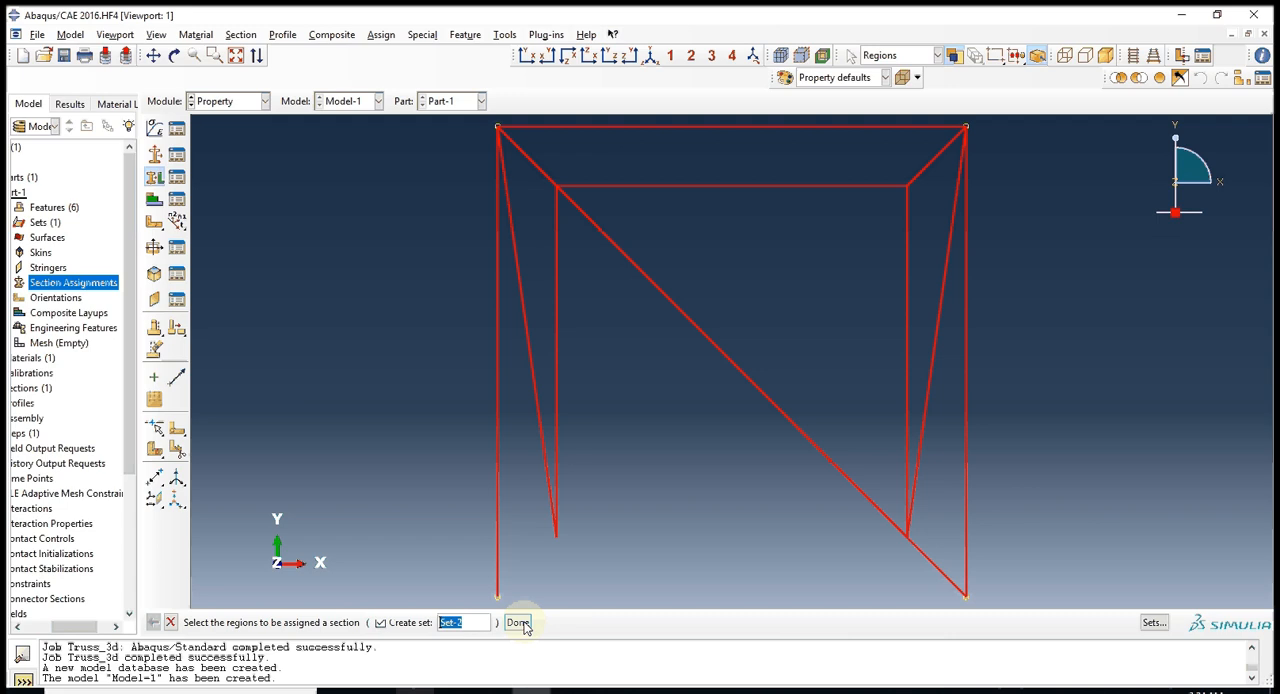
left_click(519, 623)
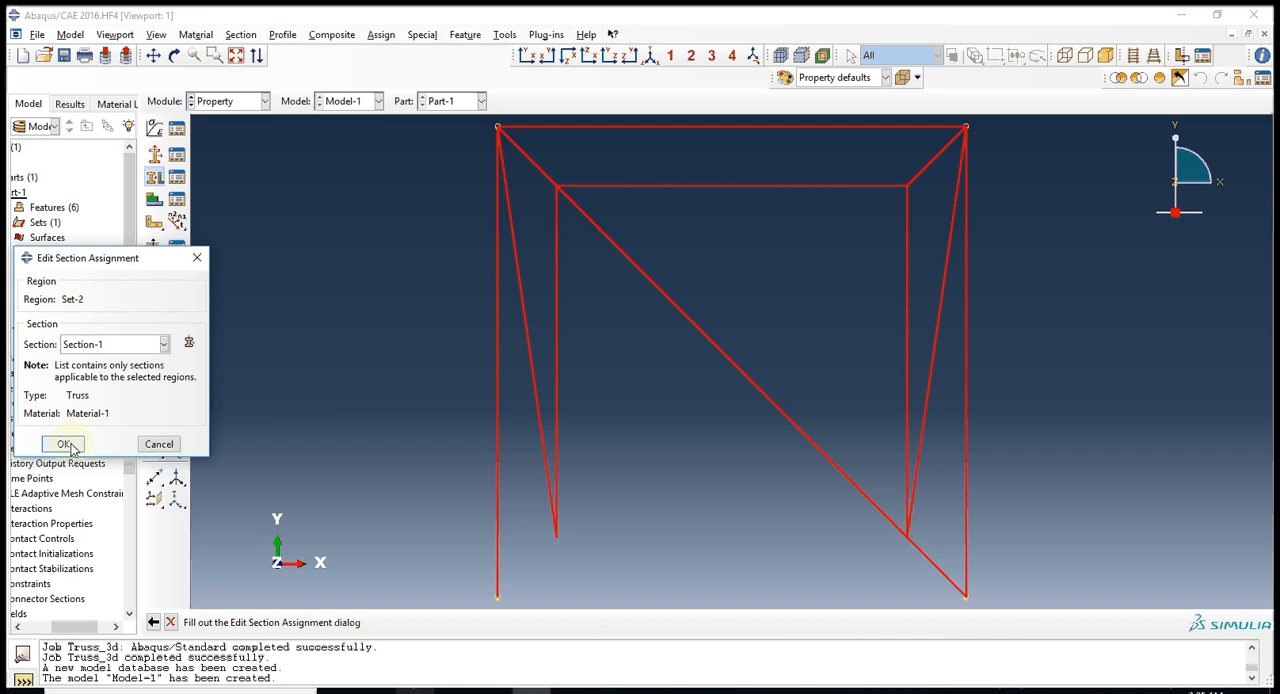
left_click(64, 444)
Create an instance of Part-1 in the assembly.
left_click(230, 101)
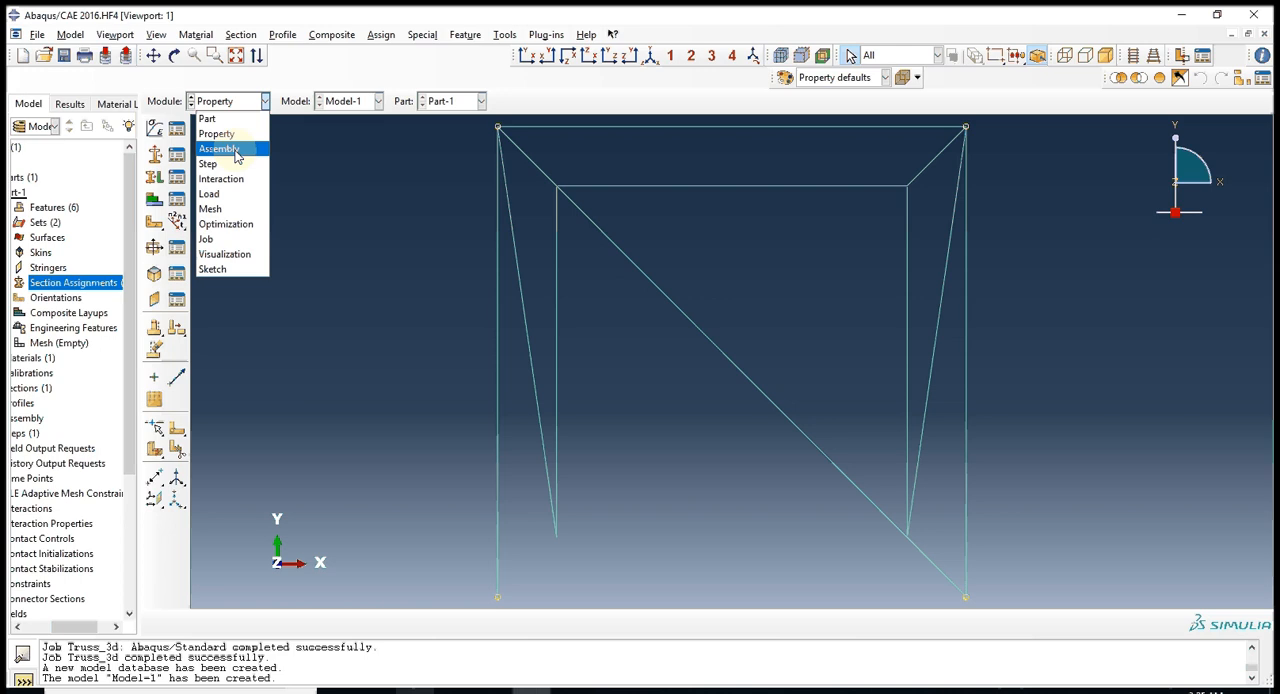
left_click(230, 149)
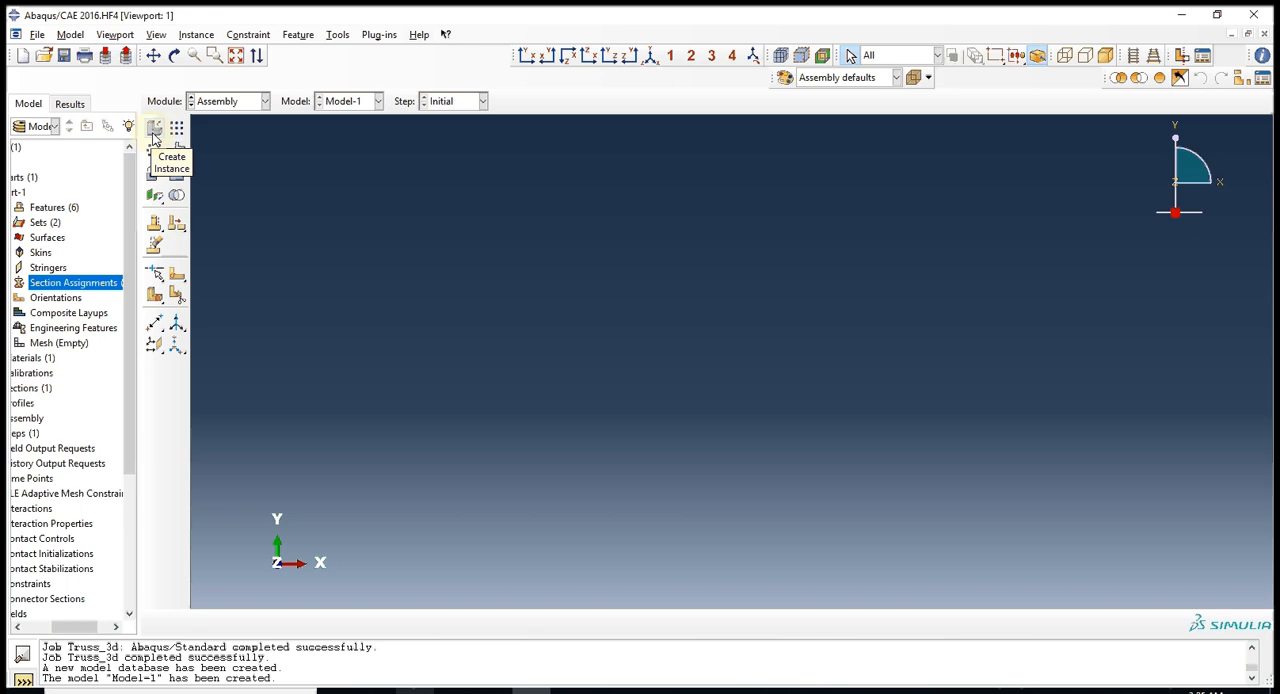
left_click(154, 130)
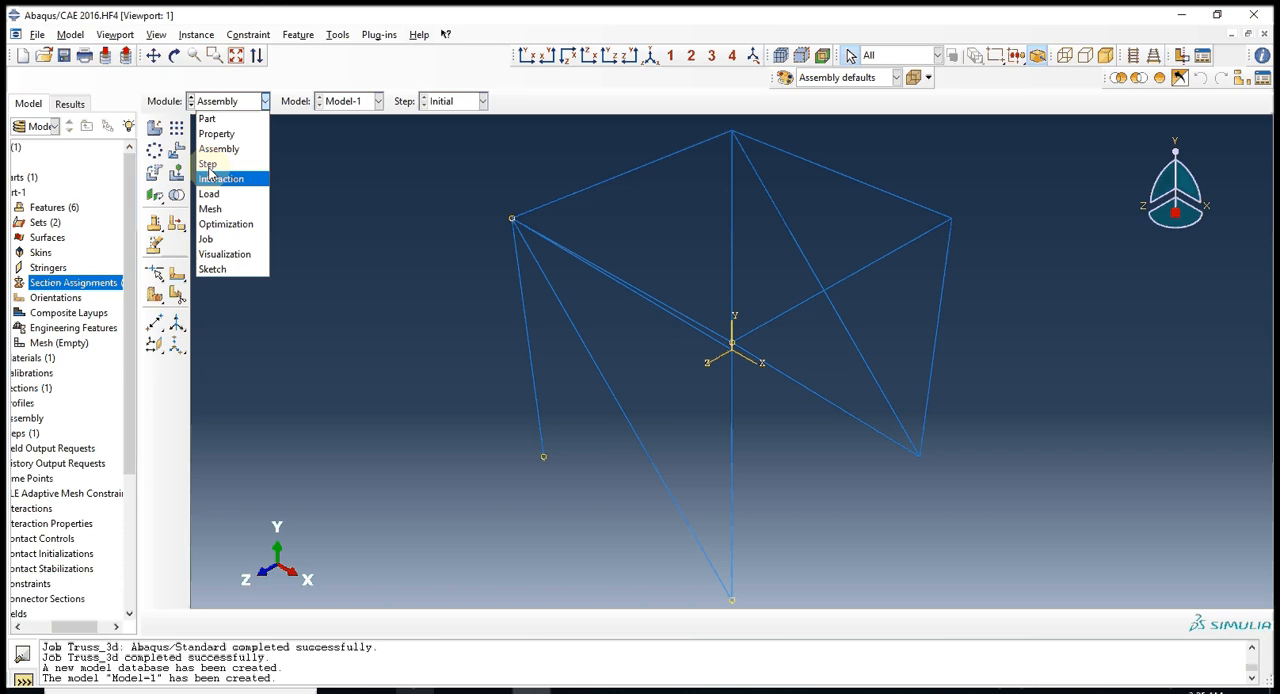
Create a Static, General analysis step after the initial step, keeping the default time period of 1 and Nlgeom off.
left_click(208, 163)
left_click(154, 128)
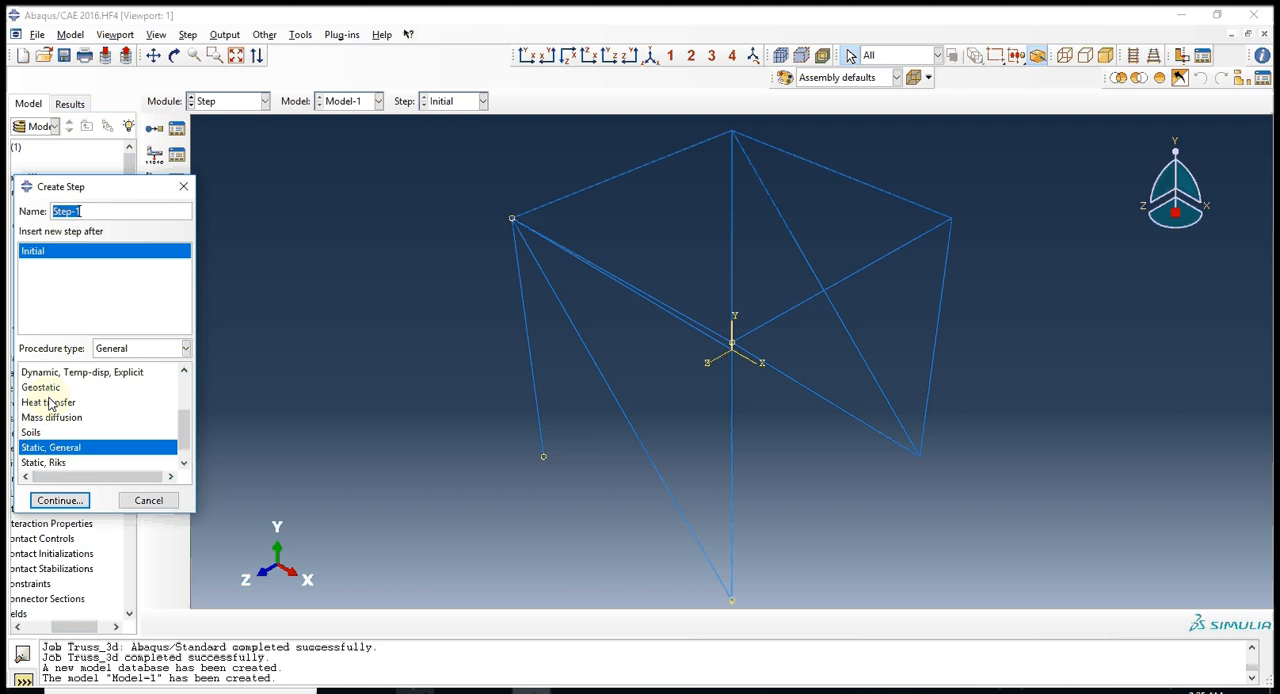
left_click(60, 500)
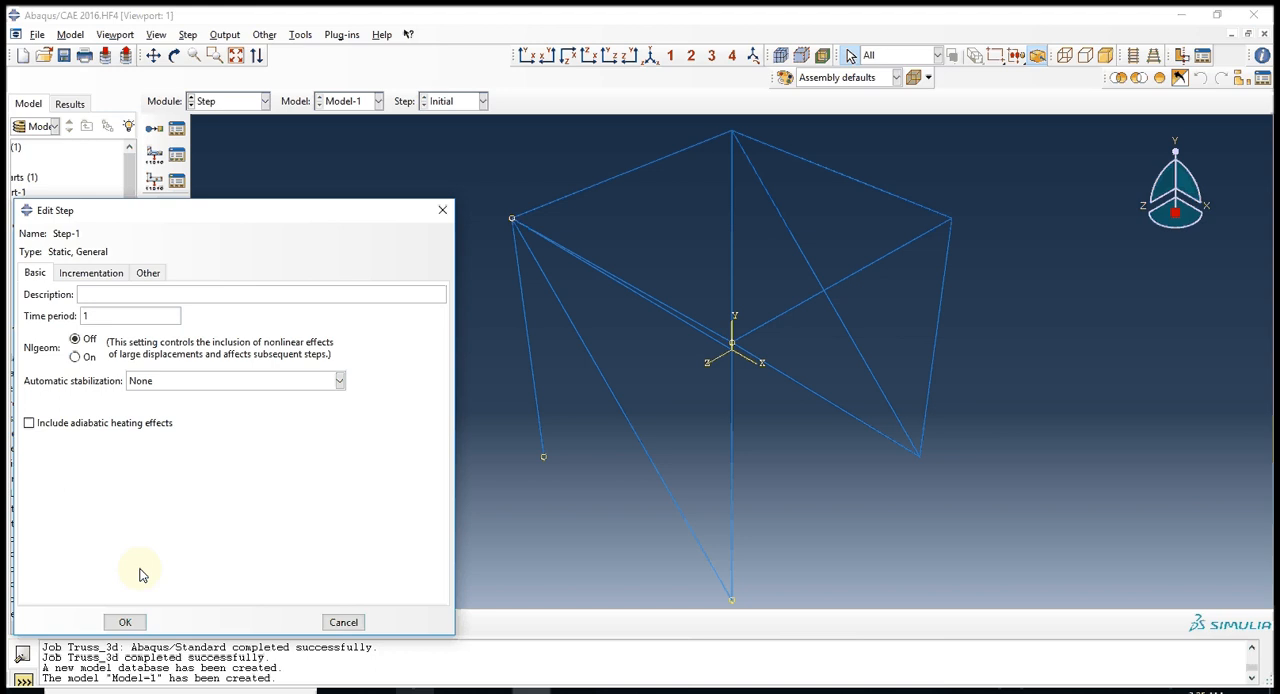
left_click(125, 622)
Assign the element type to all edges of Part-1 for meshing.
left_click(230, 101)
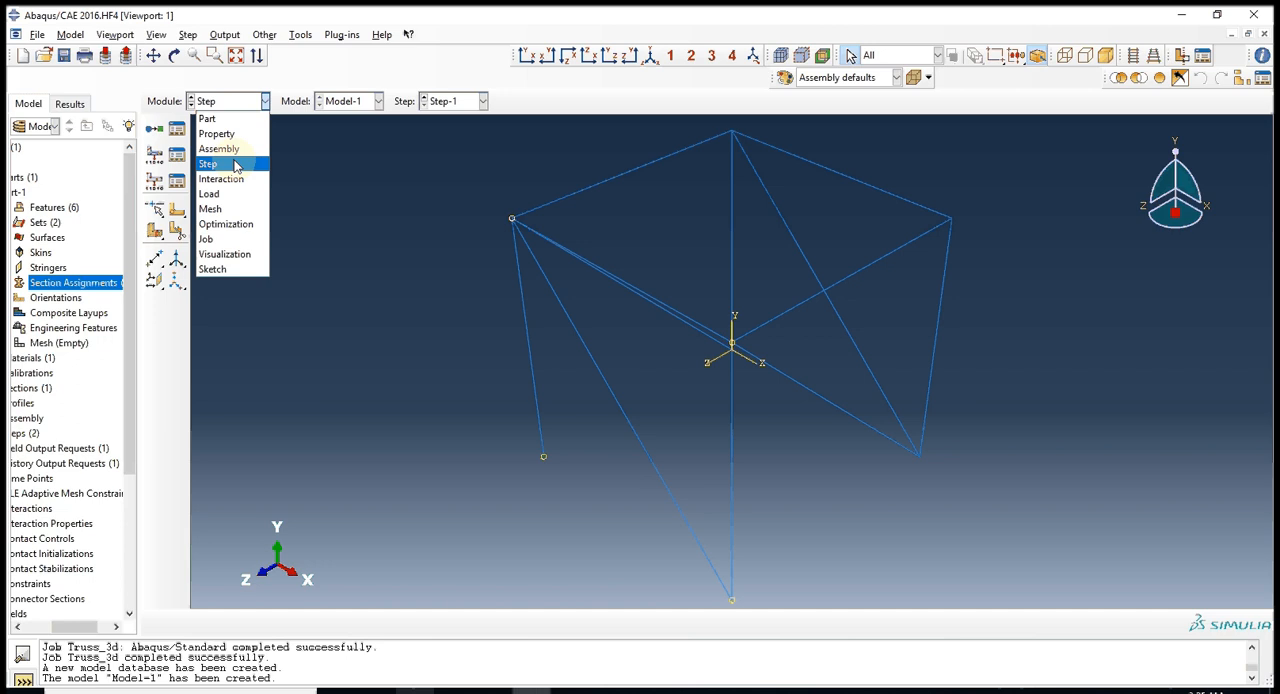
left_click(210, 209)
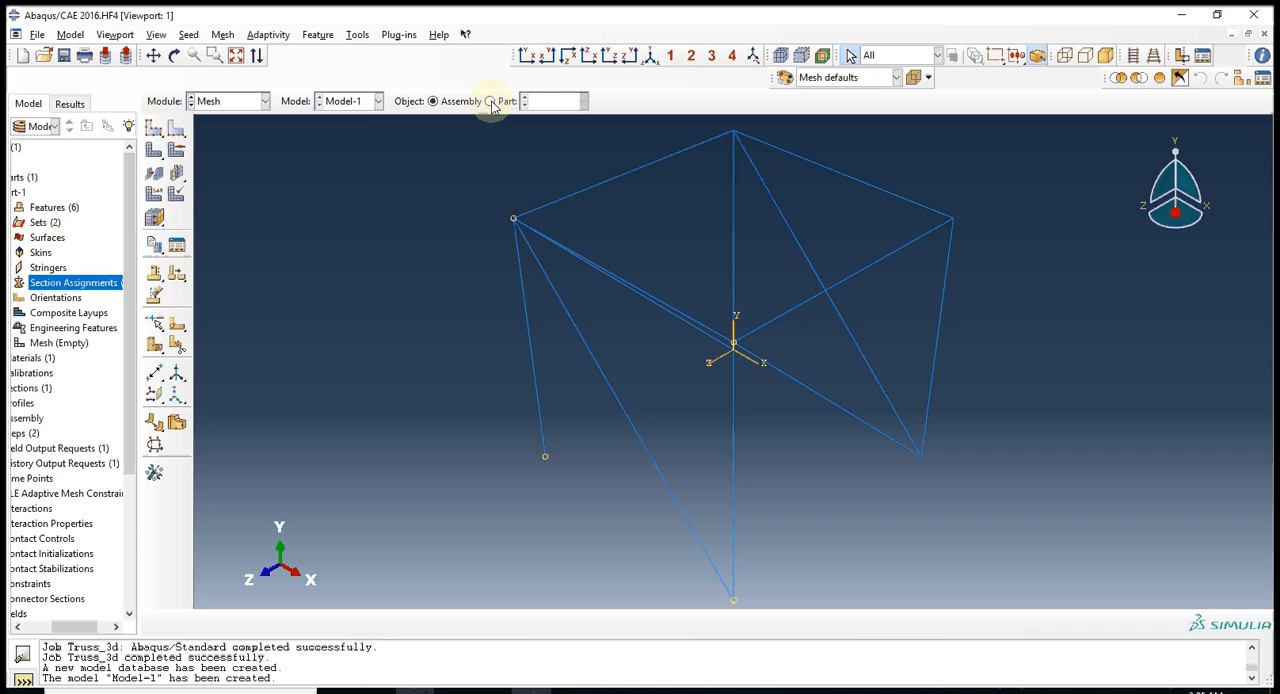
left_click(490, 101)
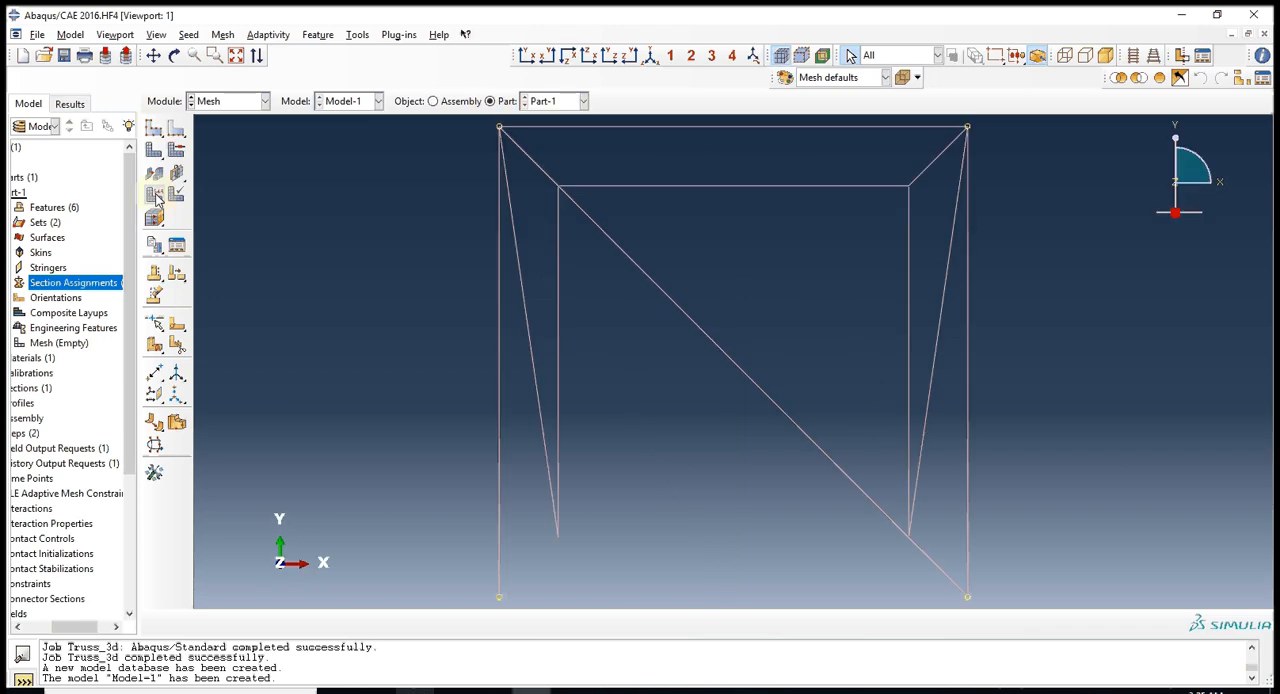
left_click(155, 196)
left_click_drag(445, 119, 1106, 452)
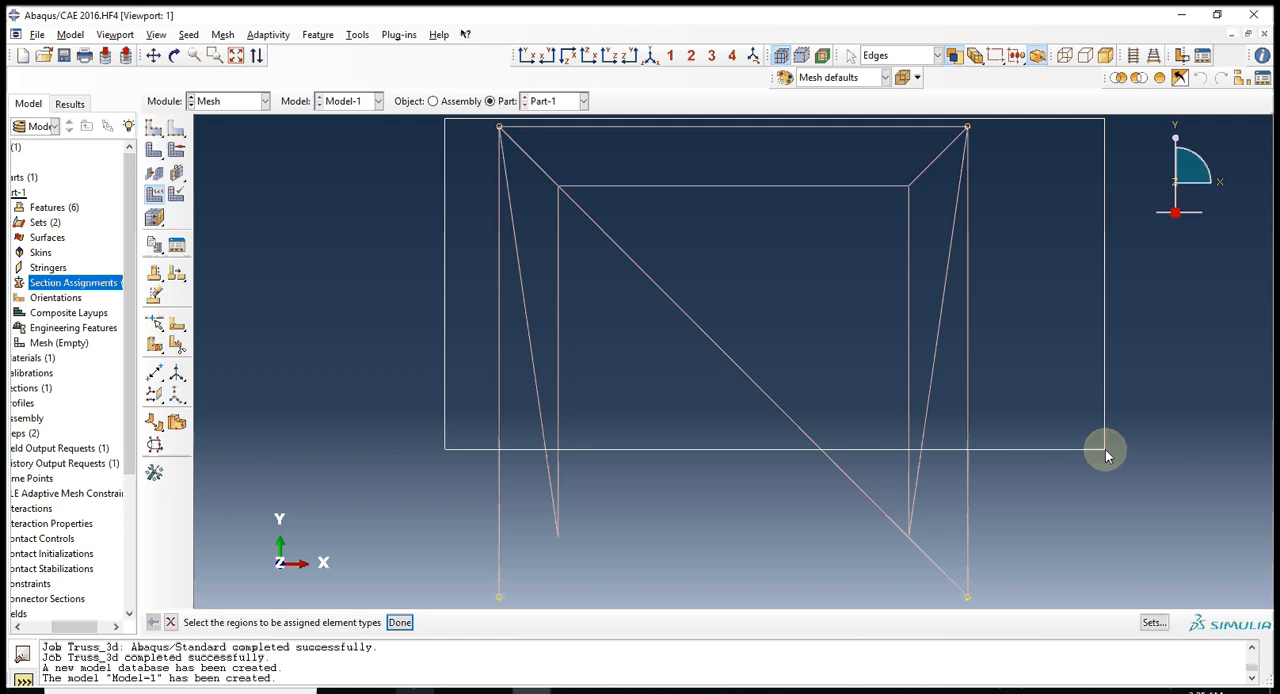
left_click_drag(1106, 455, 1106, 455)
middle_click(316, 567)
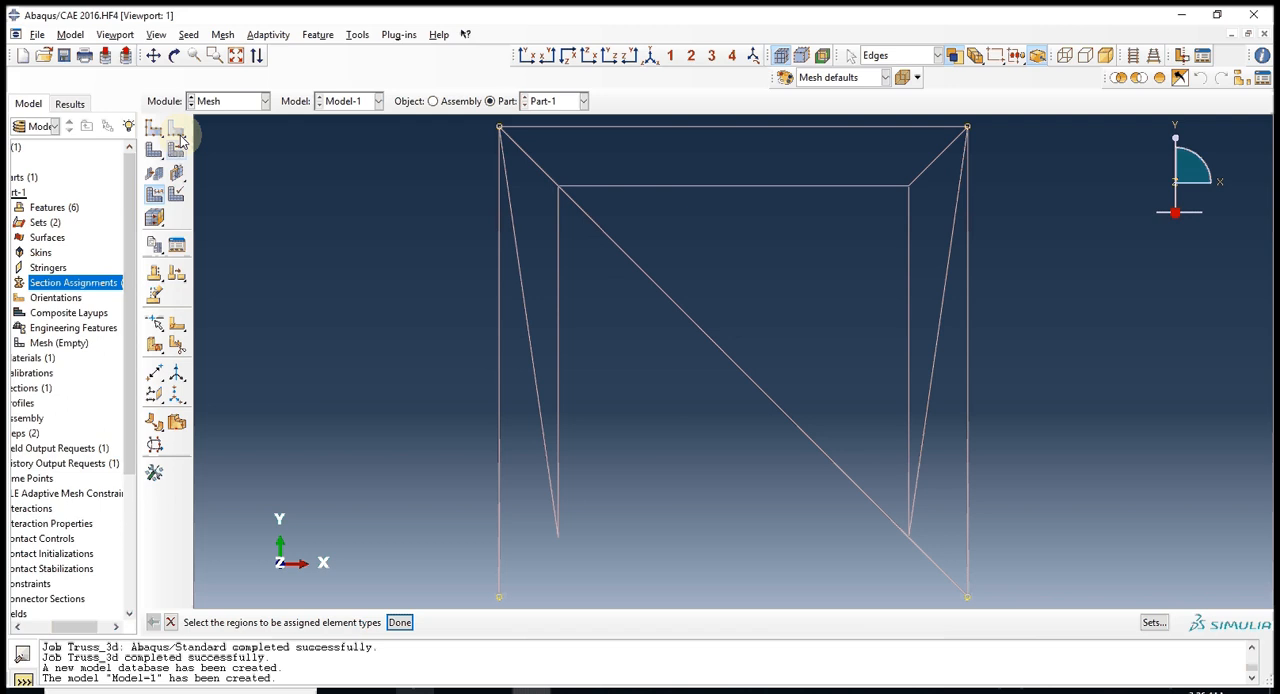
Seed all edges of the part by number with 1 element each and mesh the part.
left_click(177, 130)
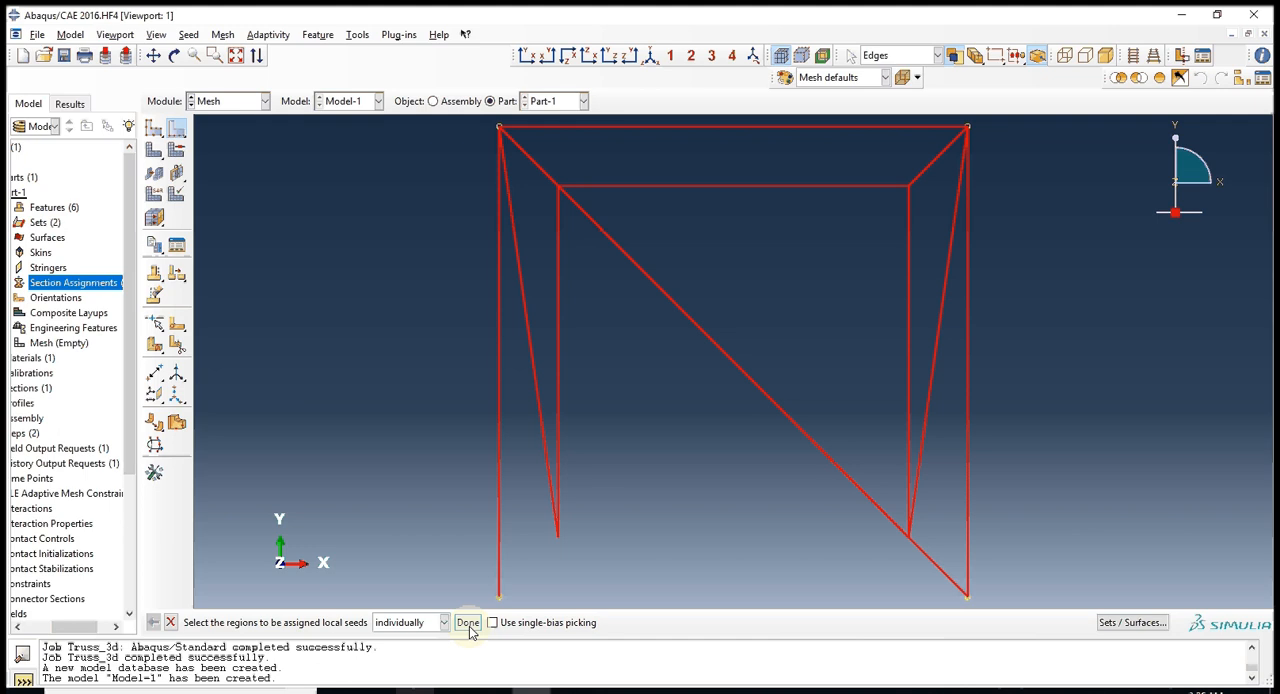
left_click(467, 622)
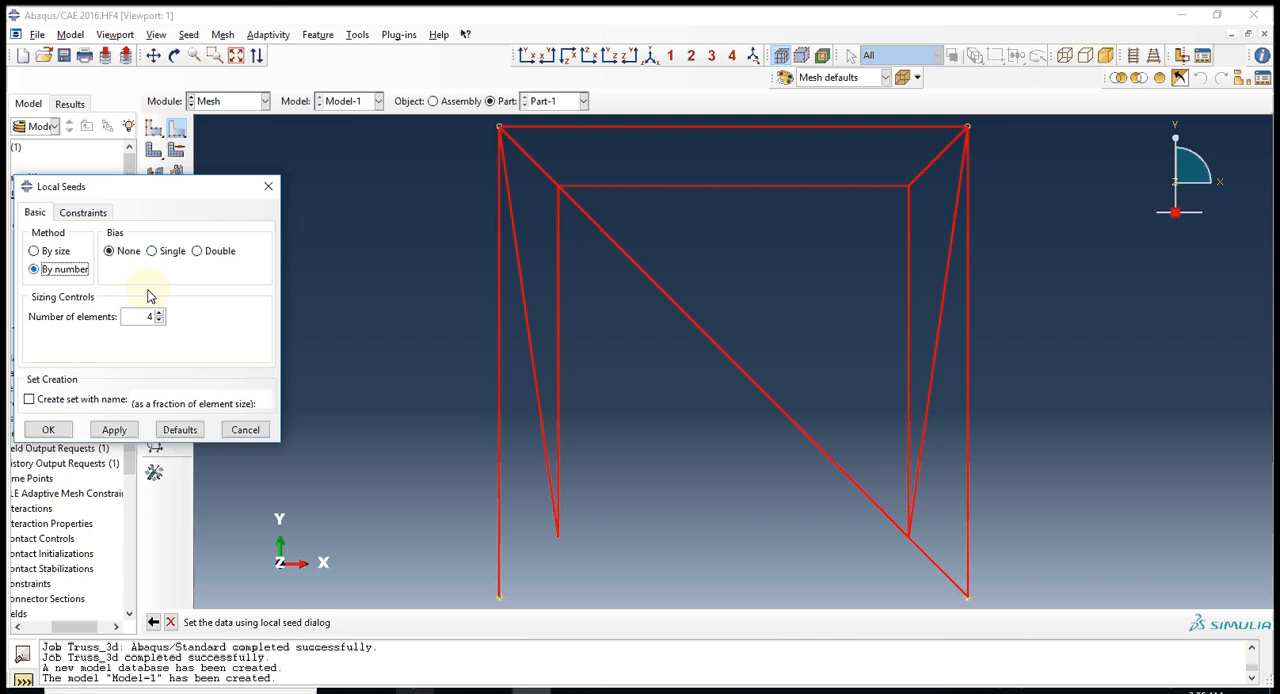
left_click(57, 431)
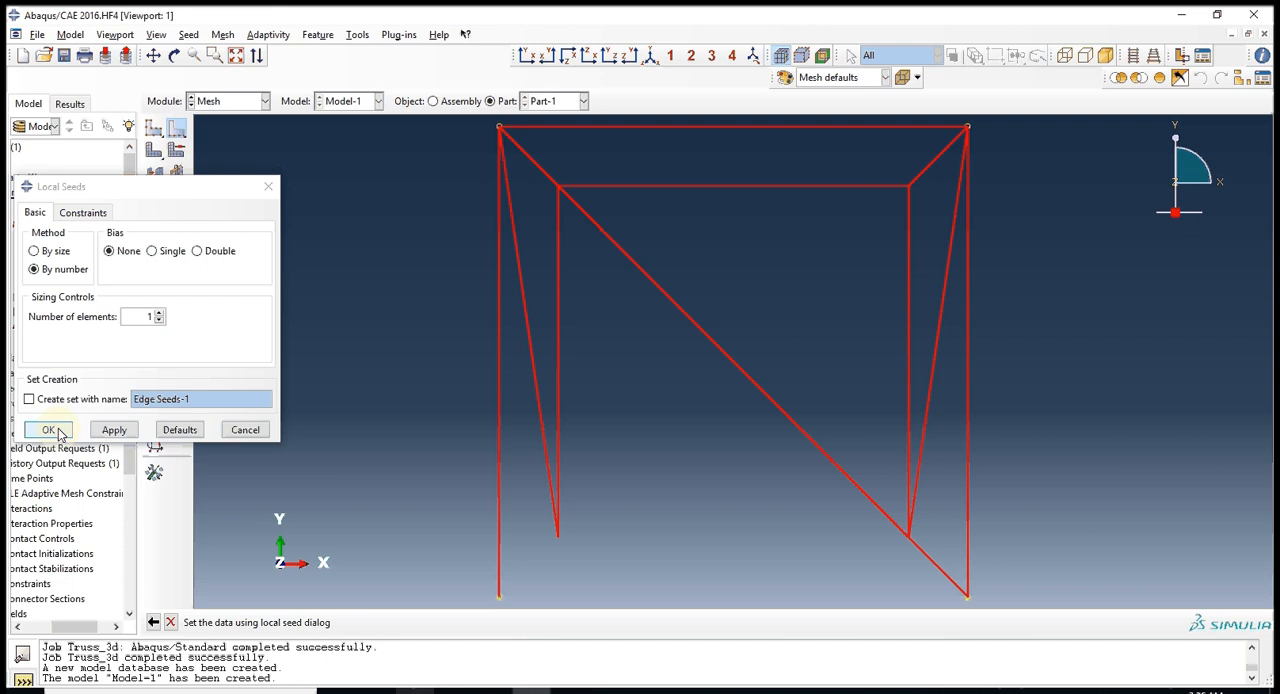
left_click(57, 431)
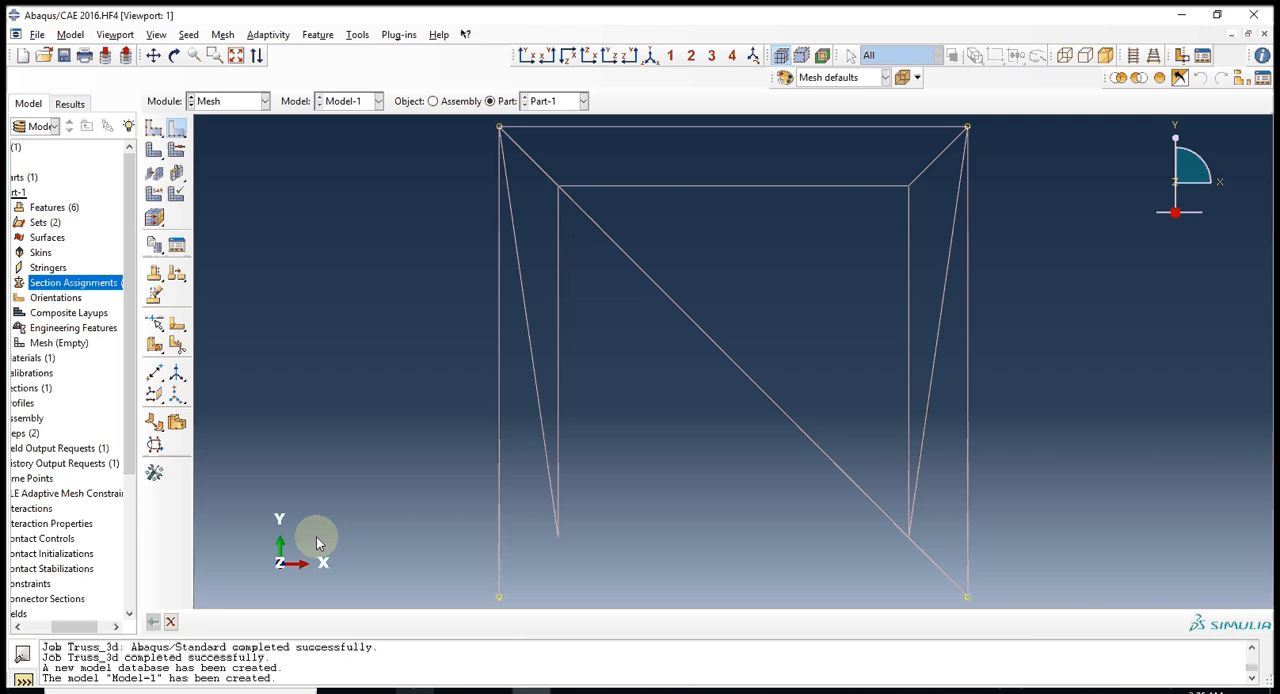
middle_click(318, 543)
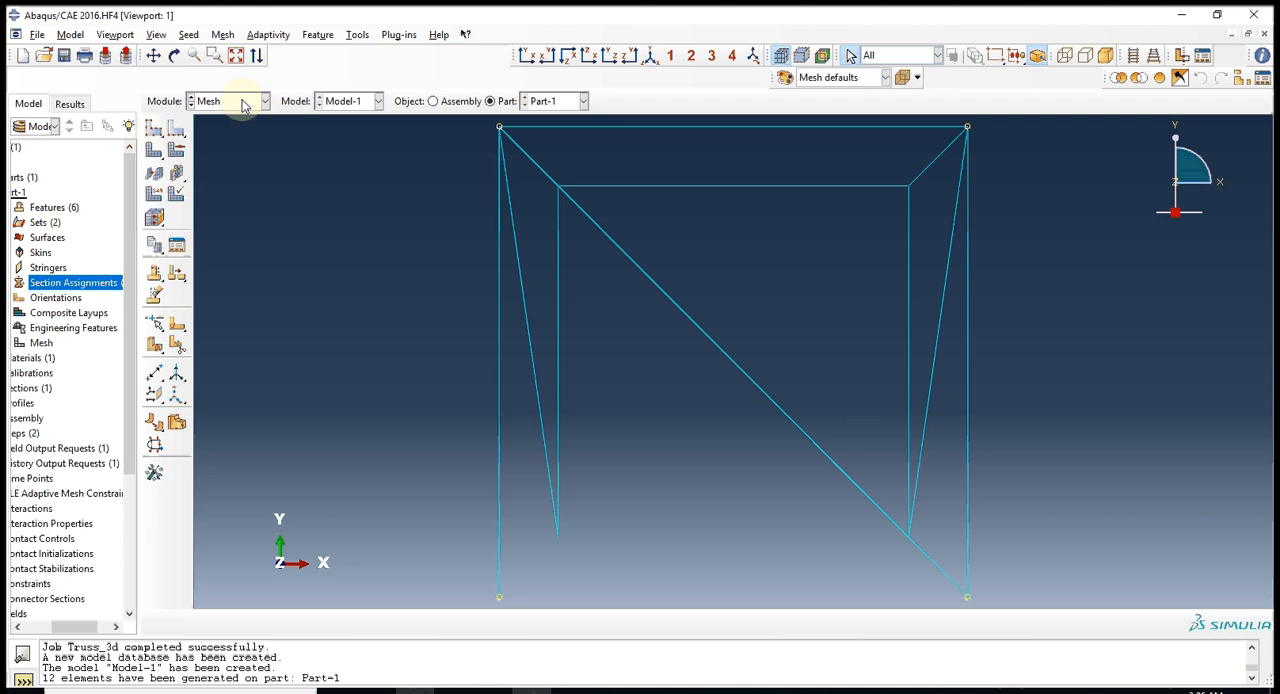
Create a displacement/rotation boundary condition in Step-1 on the four lower end points of the truss, with U1, U2 and U3 set to 0.
left_click(242, 101)
left_click(220, 200)
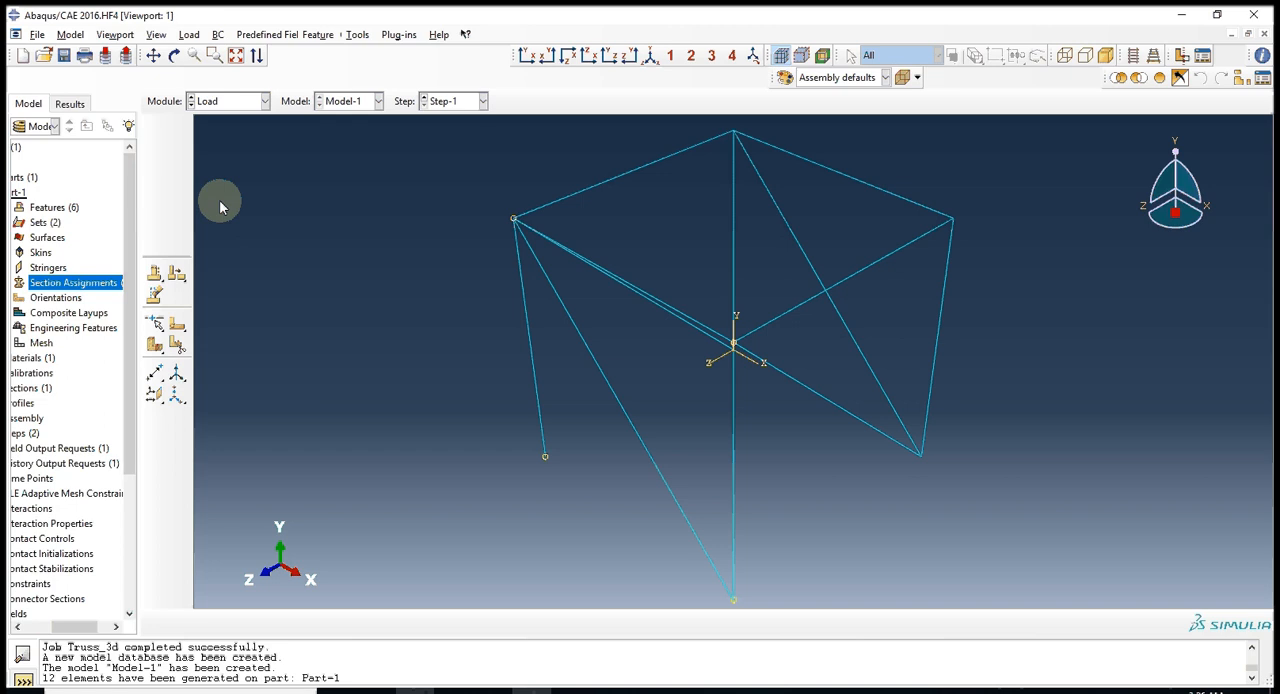
left_click_drag(703, 403, 703, 403, "ctrl+alt")
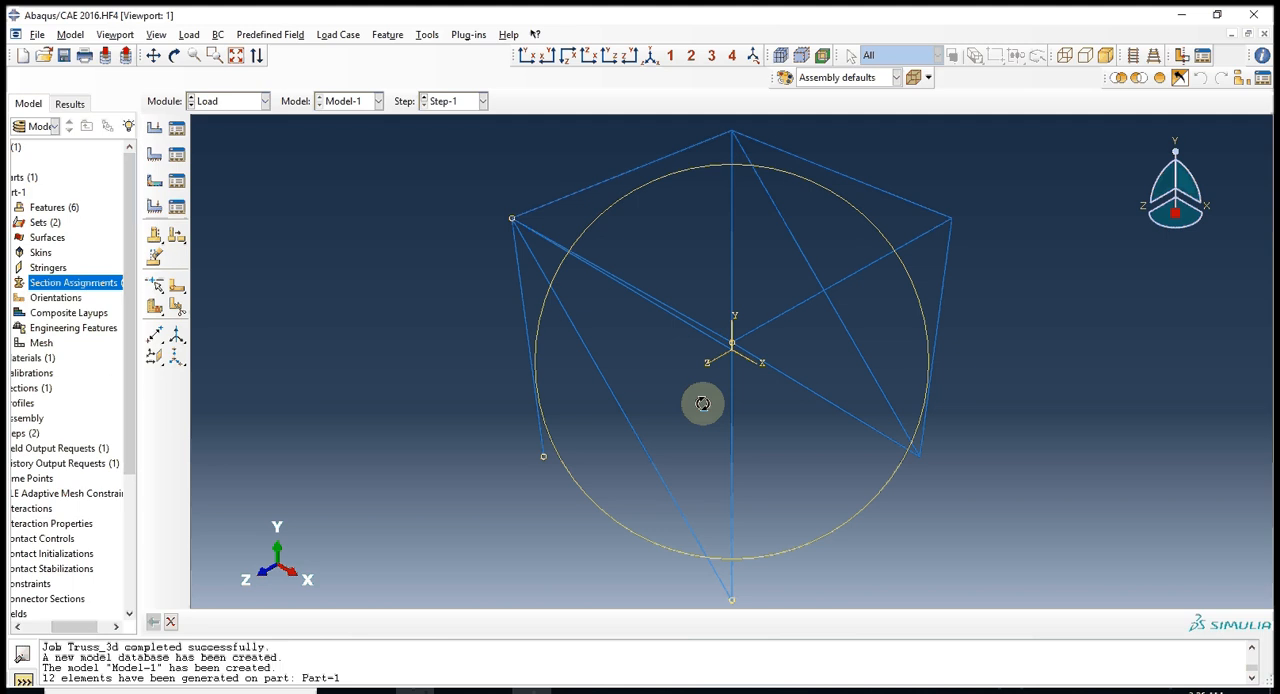
left_click_drag(703, 403, 725, 395, "ctrl+alt")
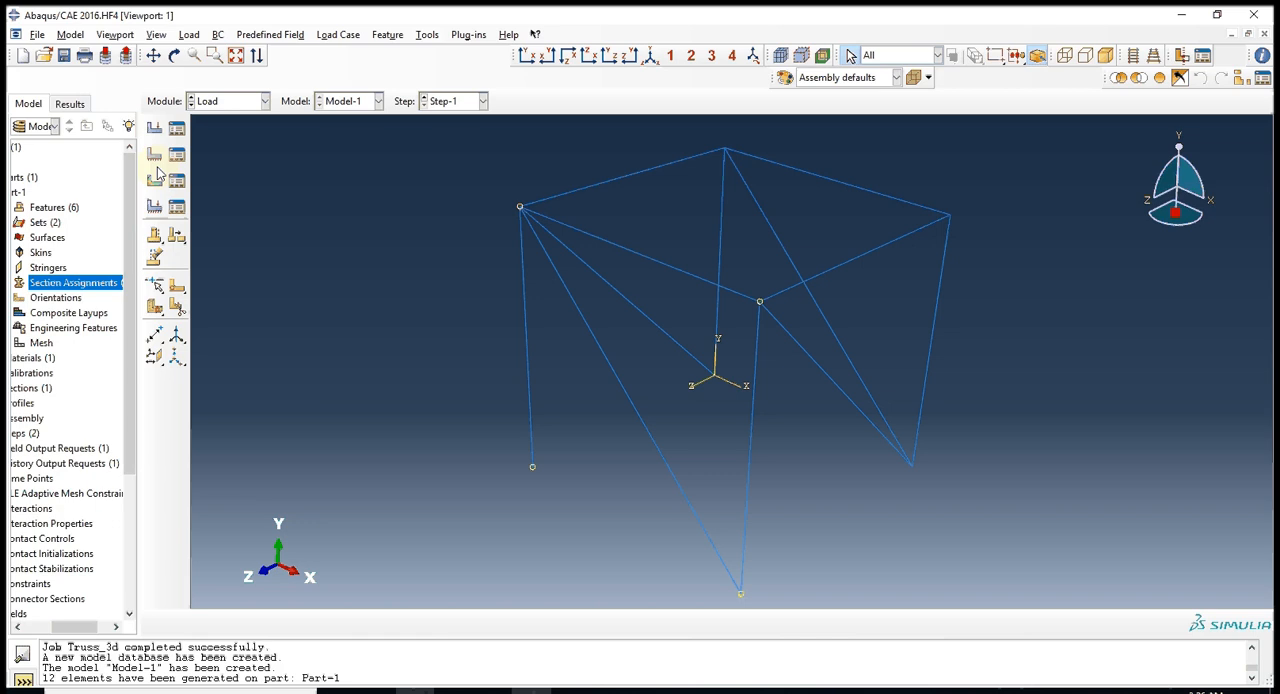
left_click(155, 155)
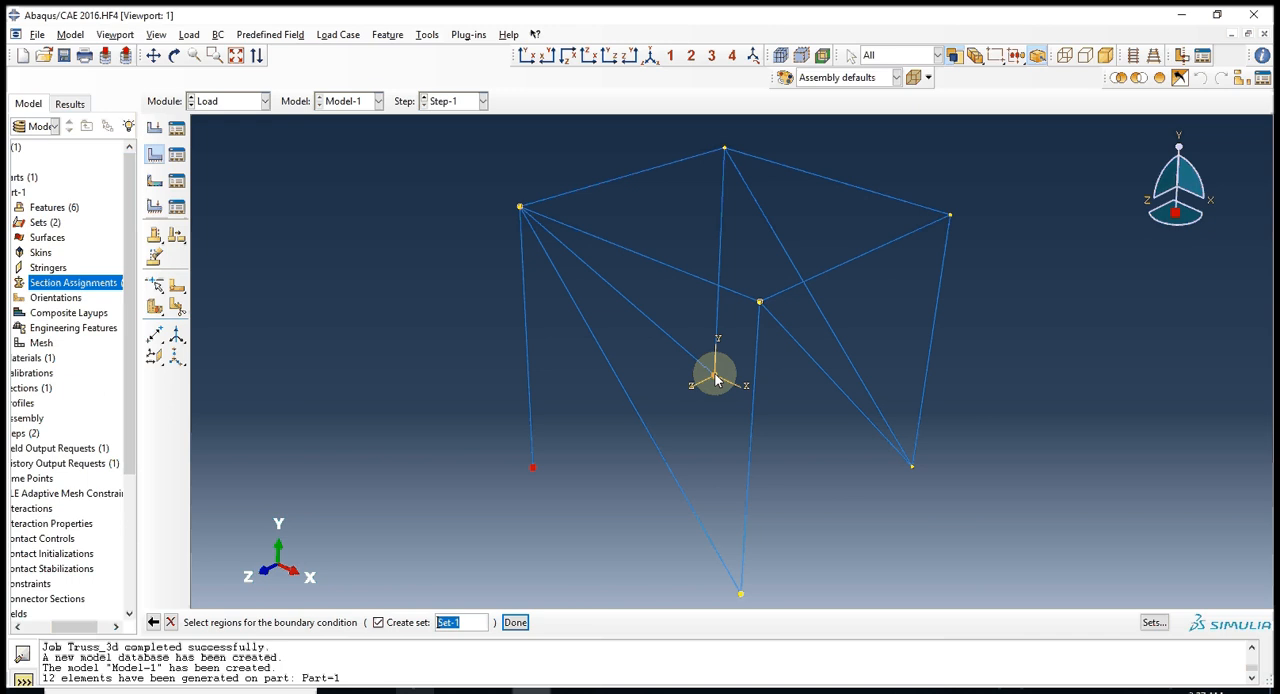
left_click(716, 378, "shift")
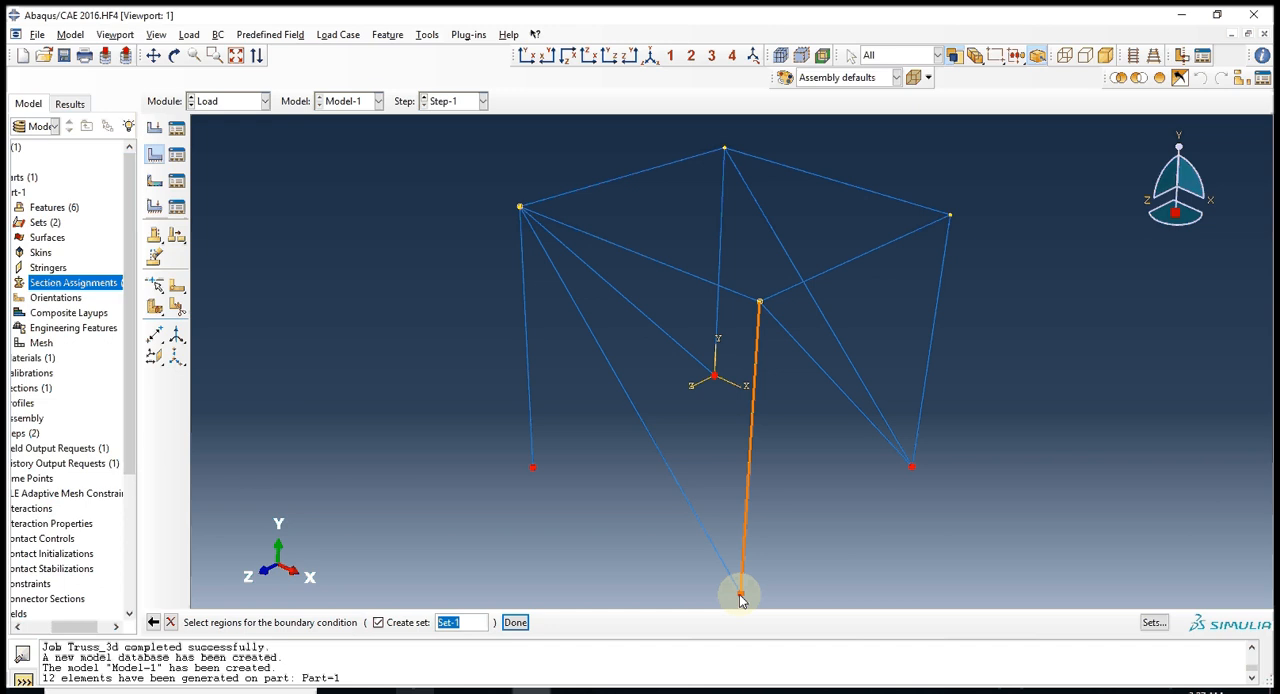
middle_click(741, 597)
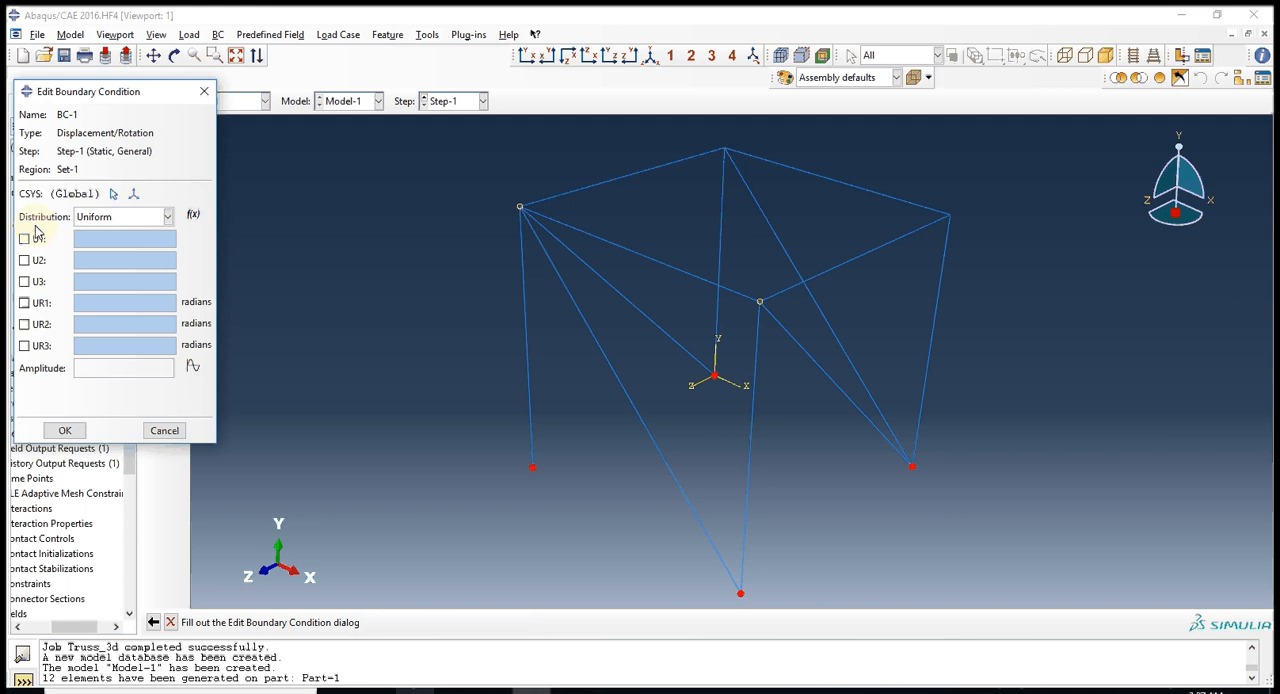
left_click(24, 238)
left_click(24, 260)
left_click(24, 281)
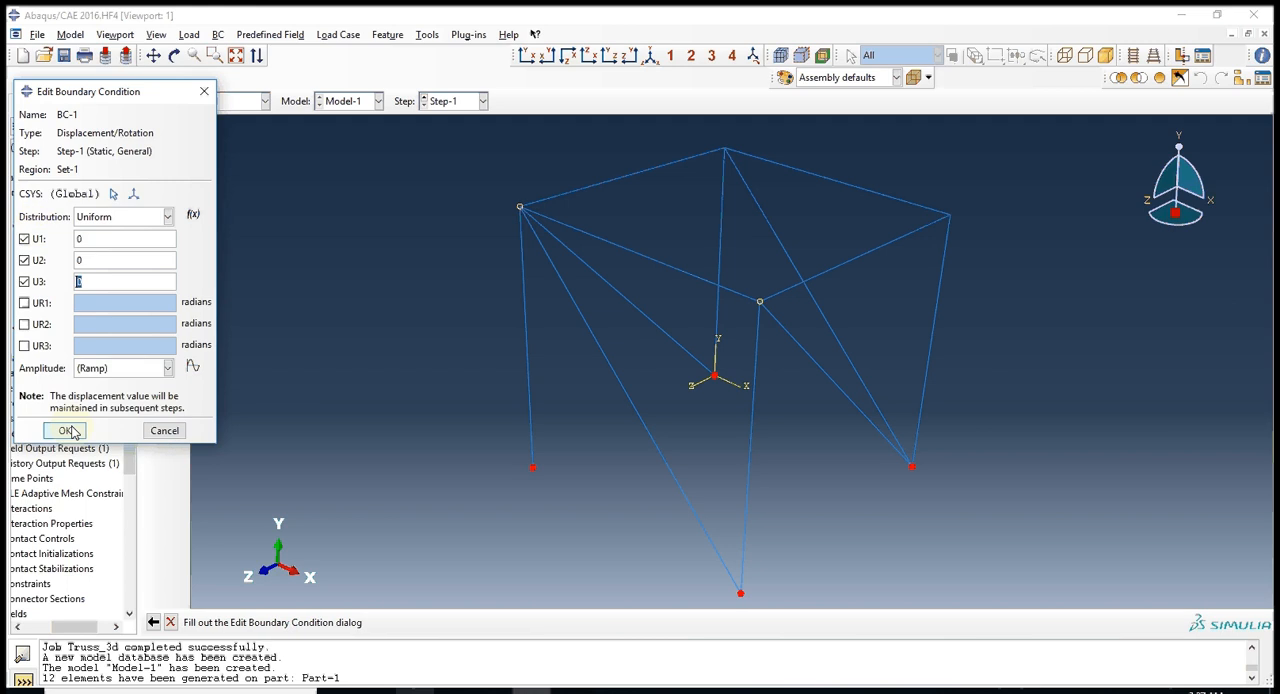
left_click(66, 431)
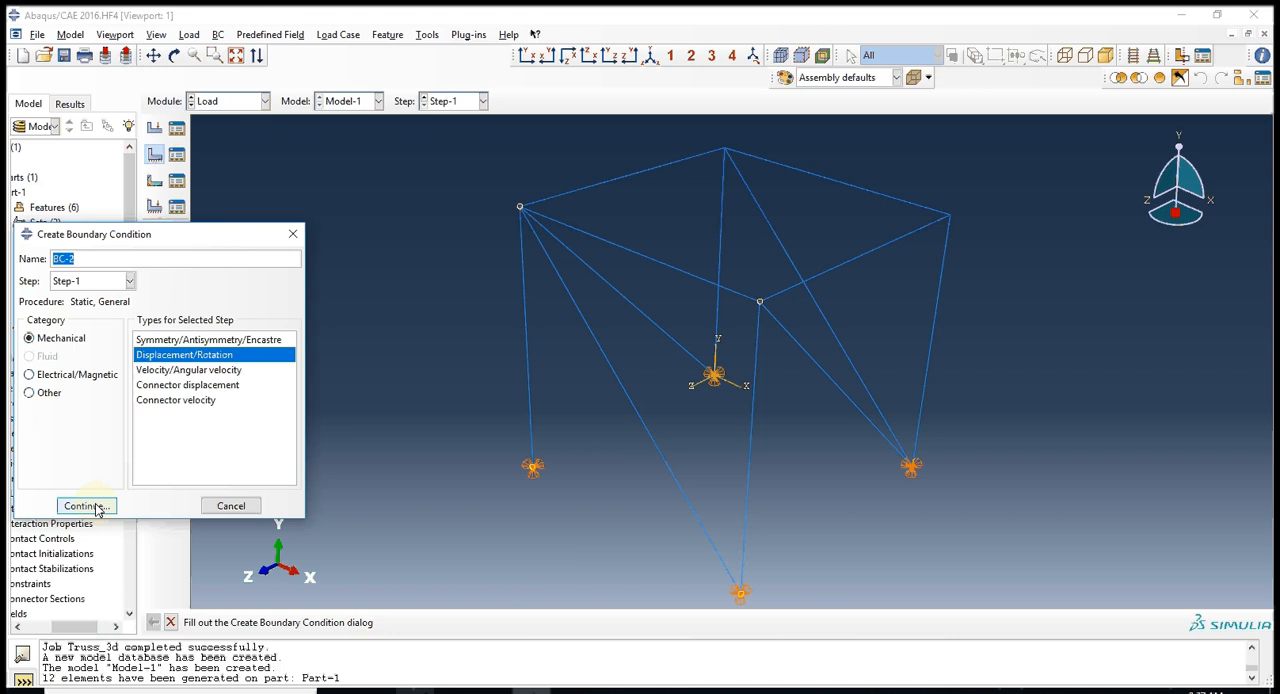
Apply displacement boundary conditions at the upper-left corner and at the upper-right corner, giving the right one U1 0.05, U2 0.06 and U3 -0.04.
left_click(95, 506)
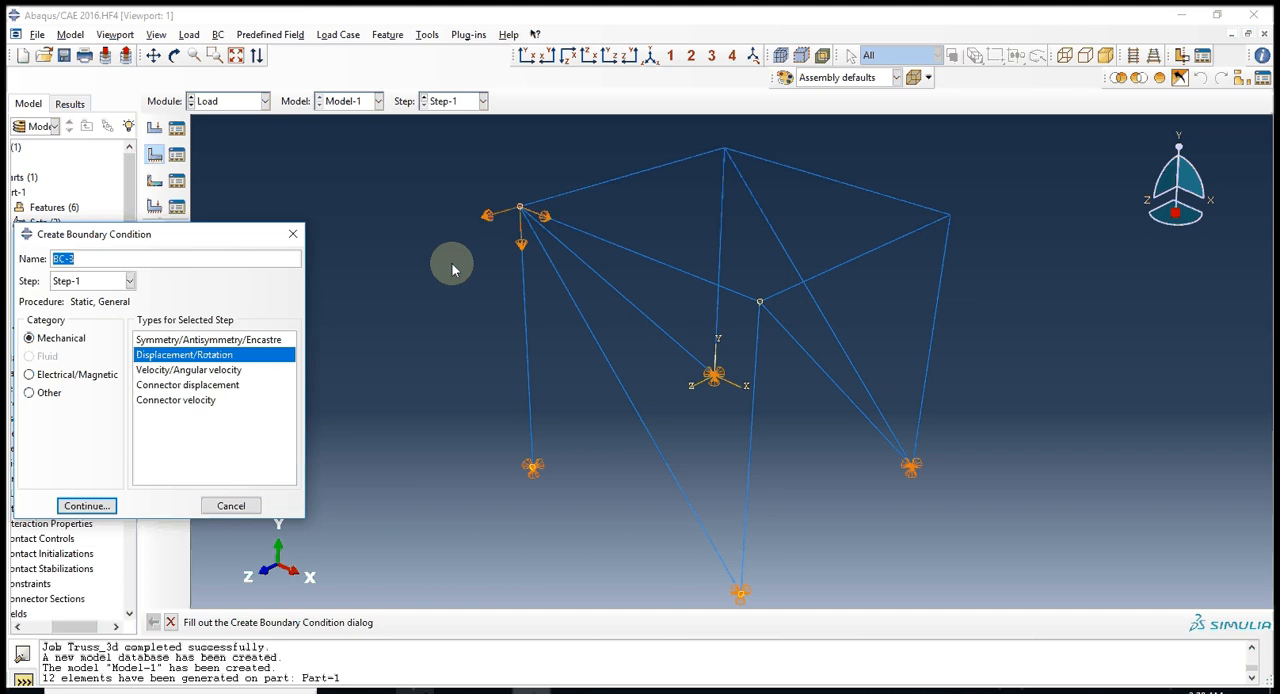
key("Return")
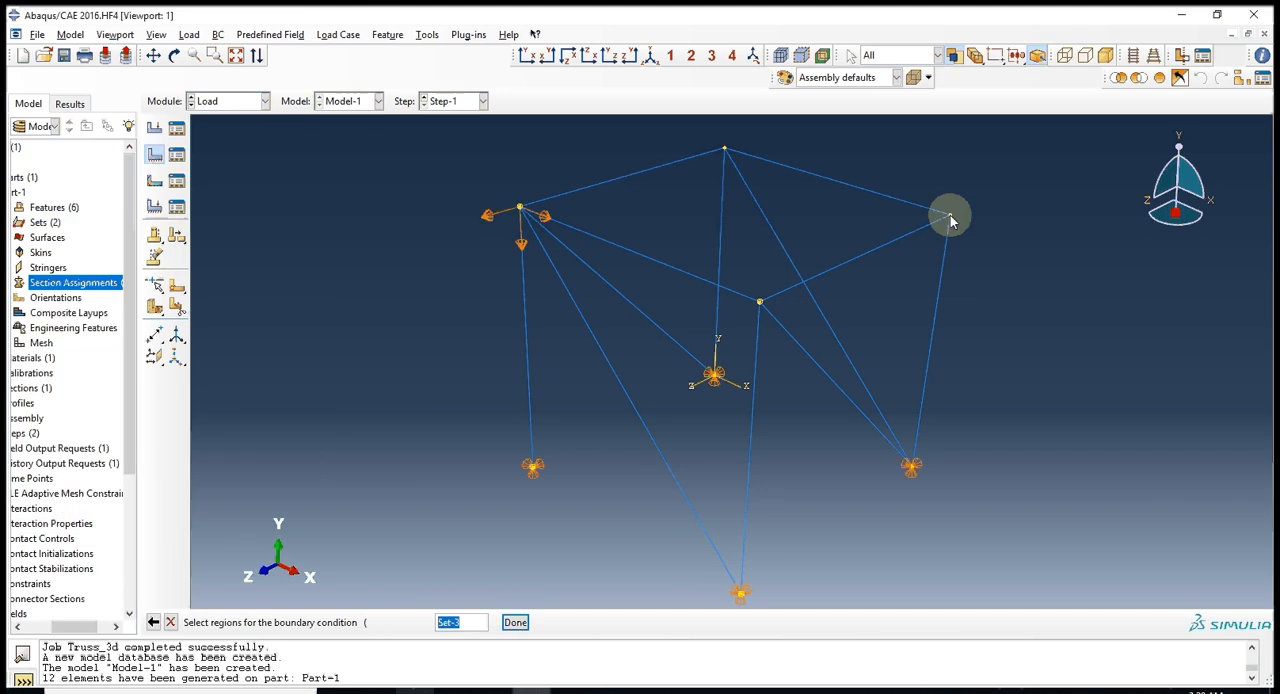
left_click(950, 215)
middle_click(950, 215)
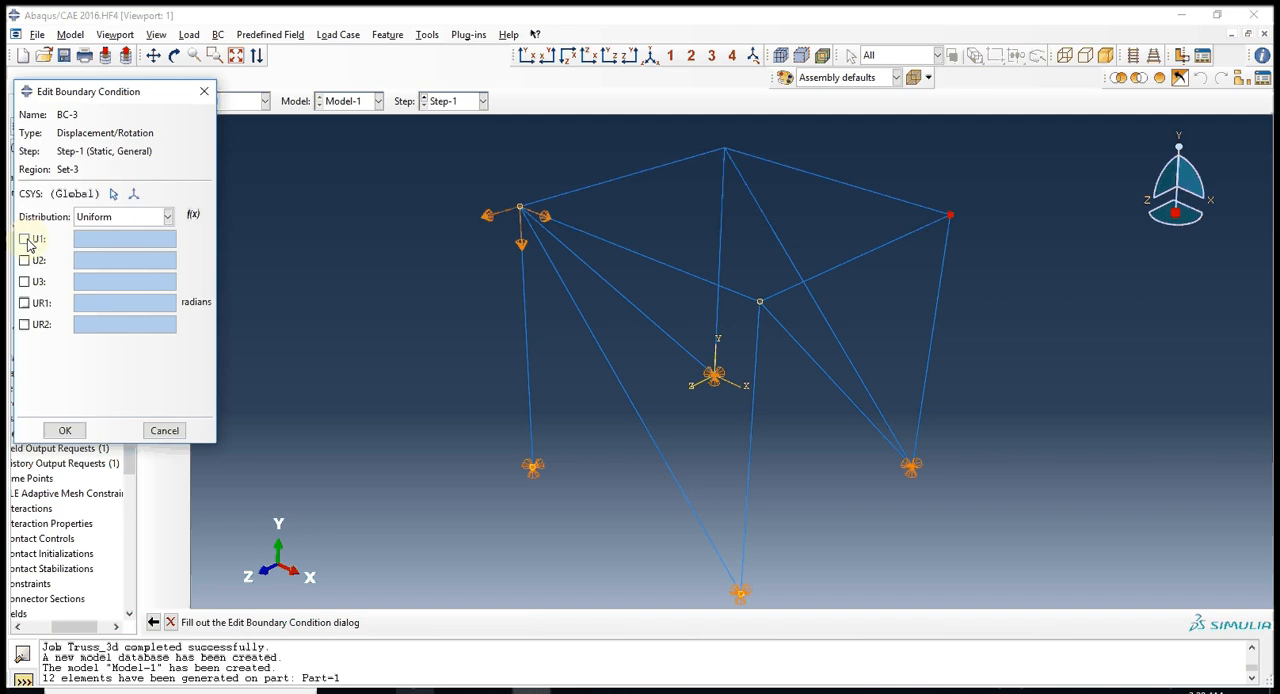
left_click(27, 240)
type("0.05")
left_click(25, 261)
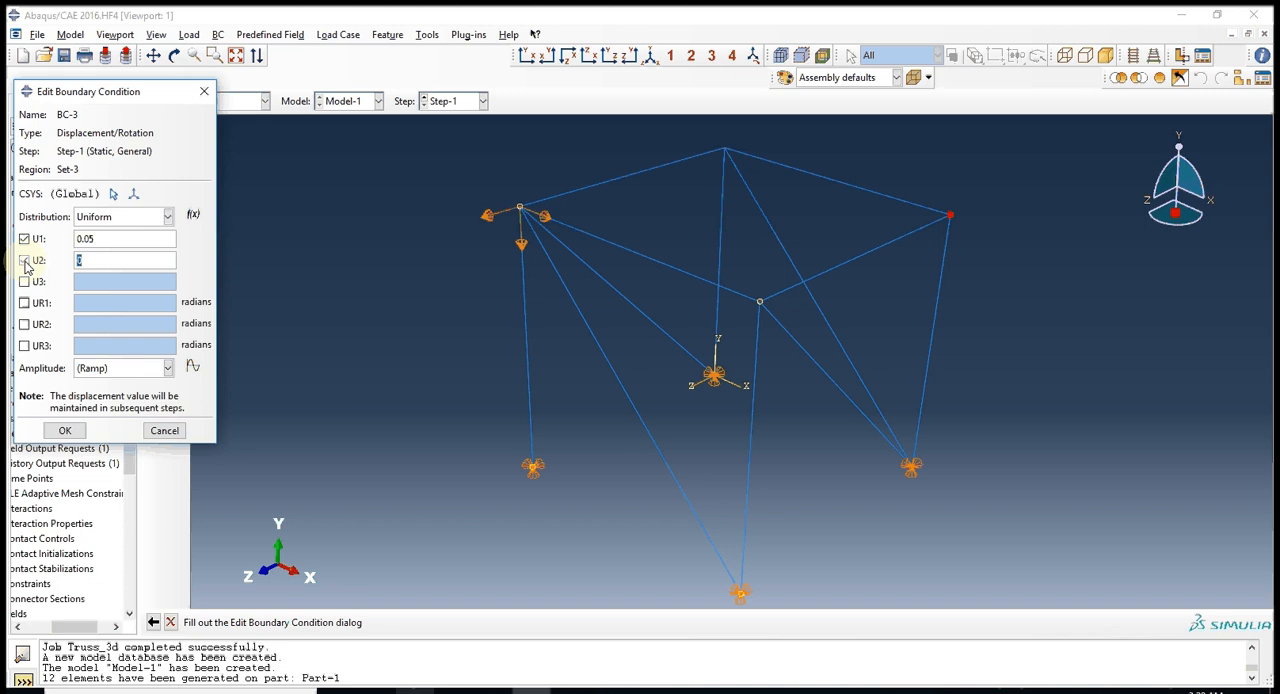
type("0.06")
left_click(25, 282)
type("-0.04")
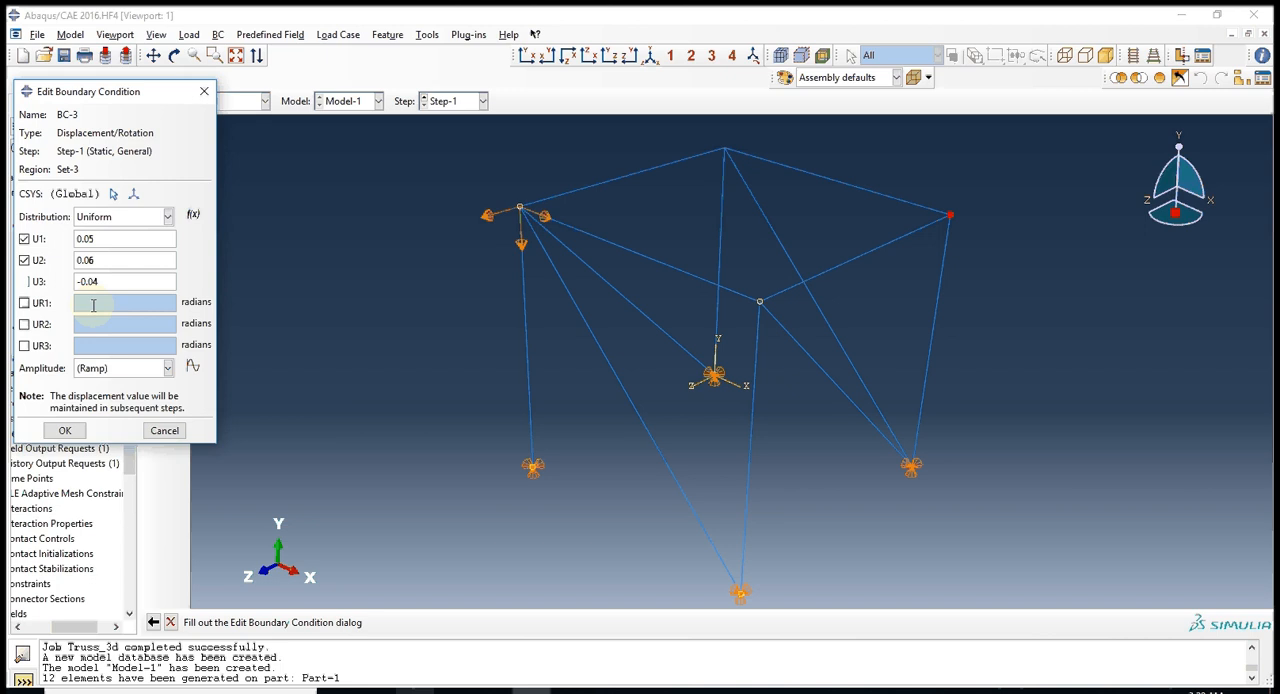
left_click(65, 430)
Create a full analysis job named TRuss for Model-1 in the Job module, keeping the default submission settings.
left_click(230, 101)
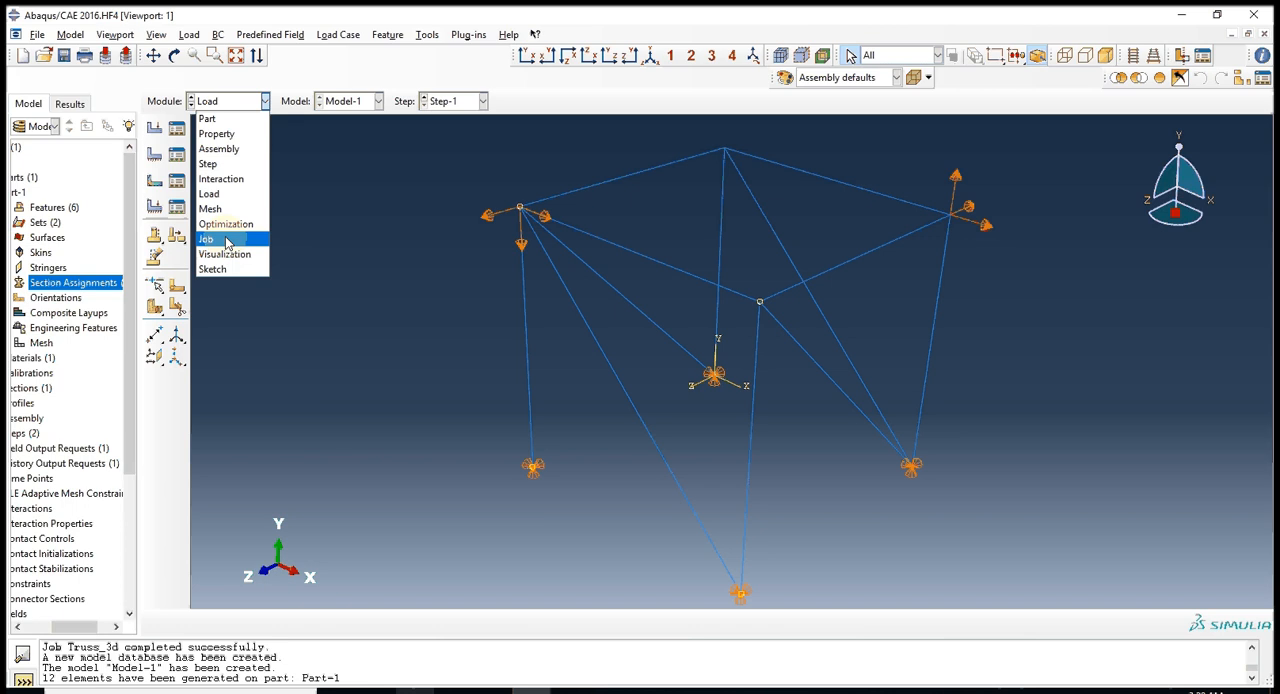
left_click(210, 239)
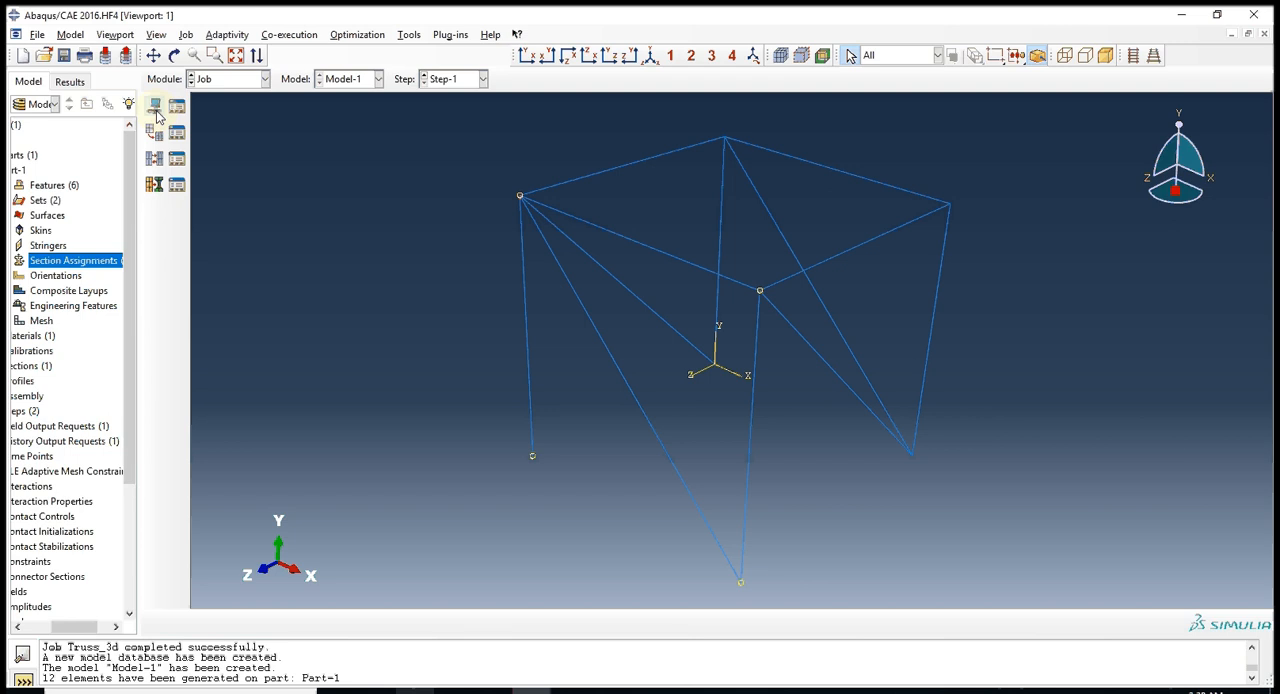
left_click(156, 112)
type("TRuss")
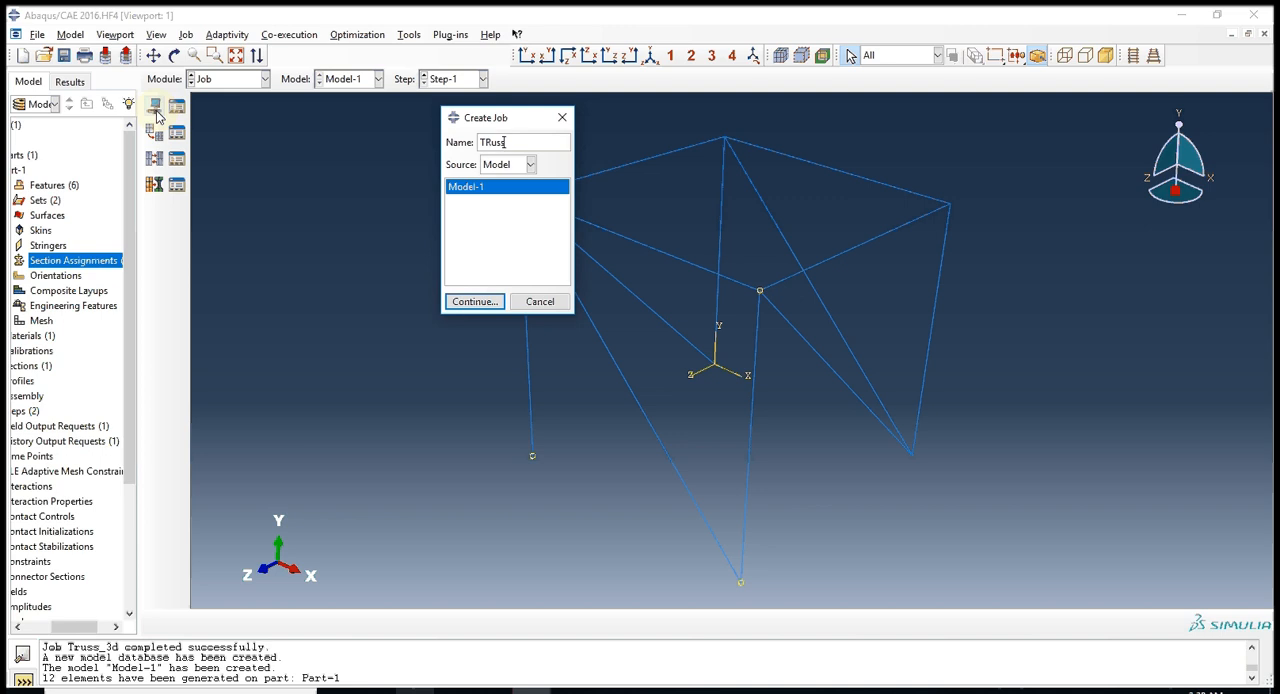
key("Return")
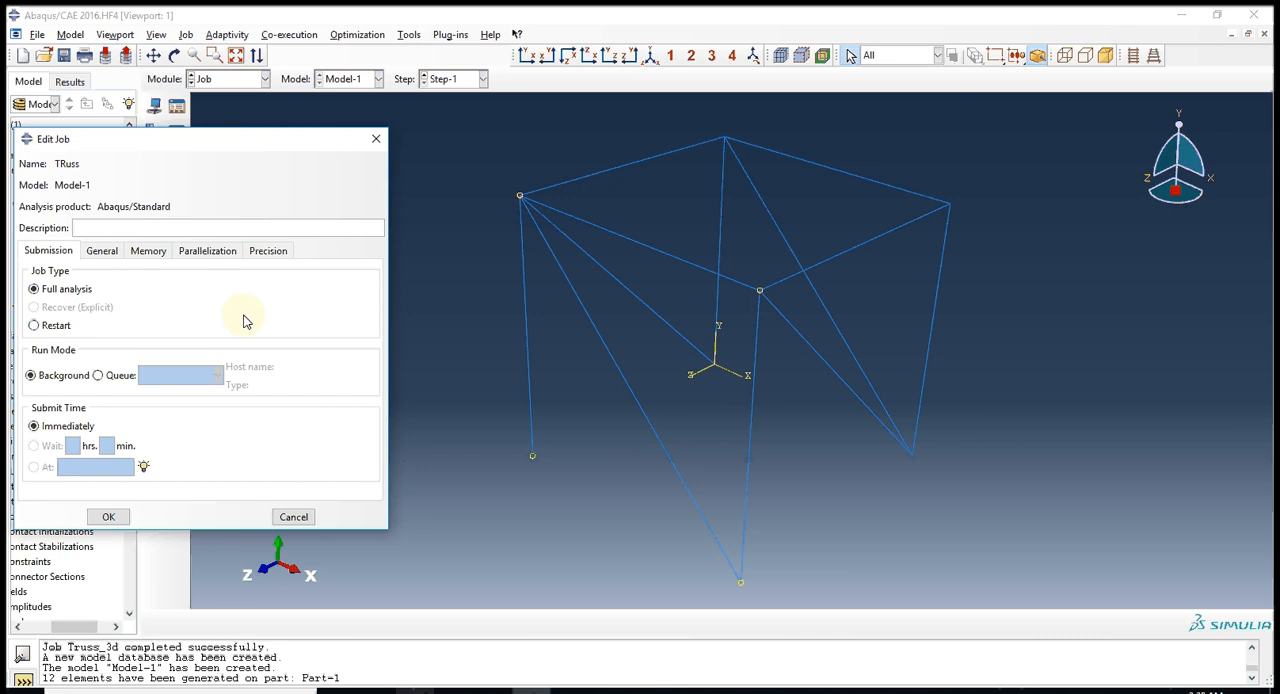
key("Return")
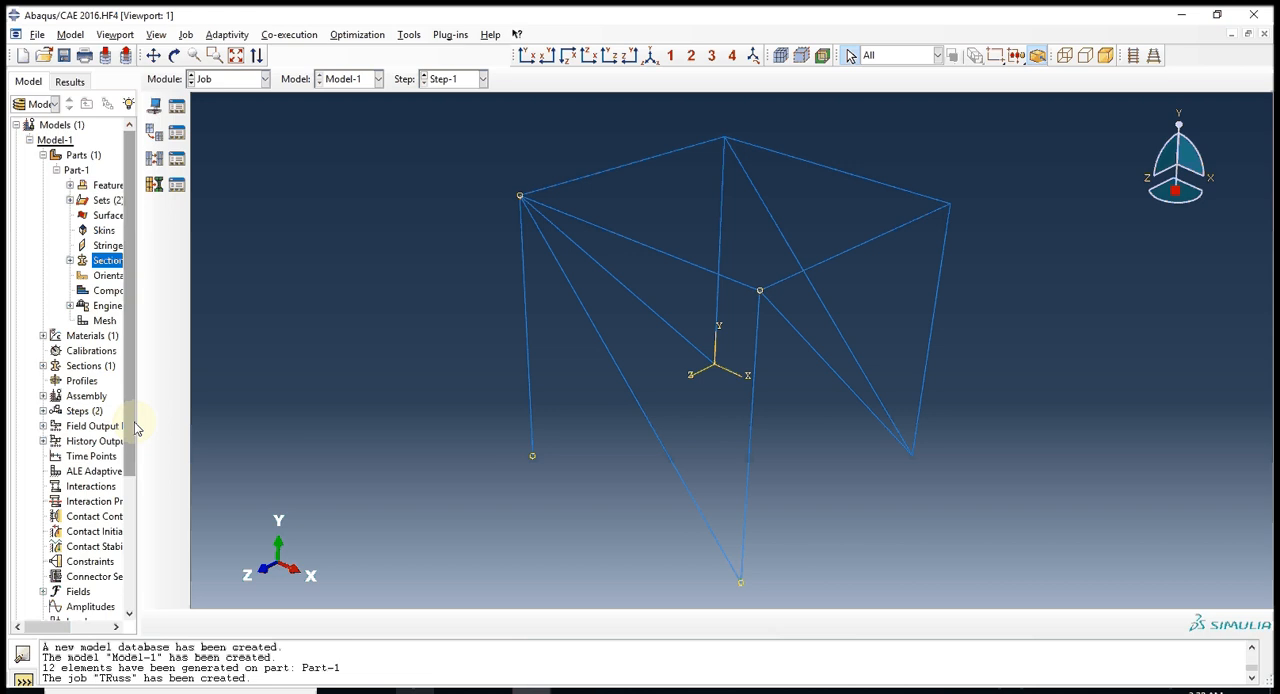
Submit the TRuss job for analysis.
scroll(84, 563, "down", 4)
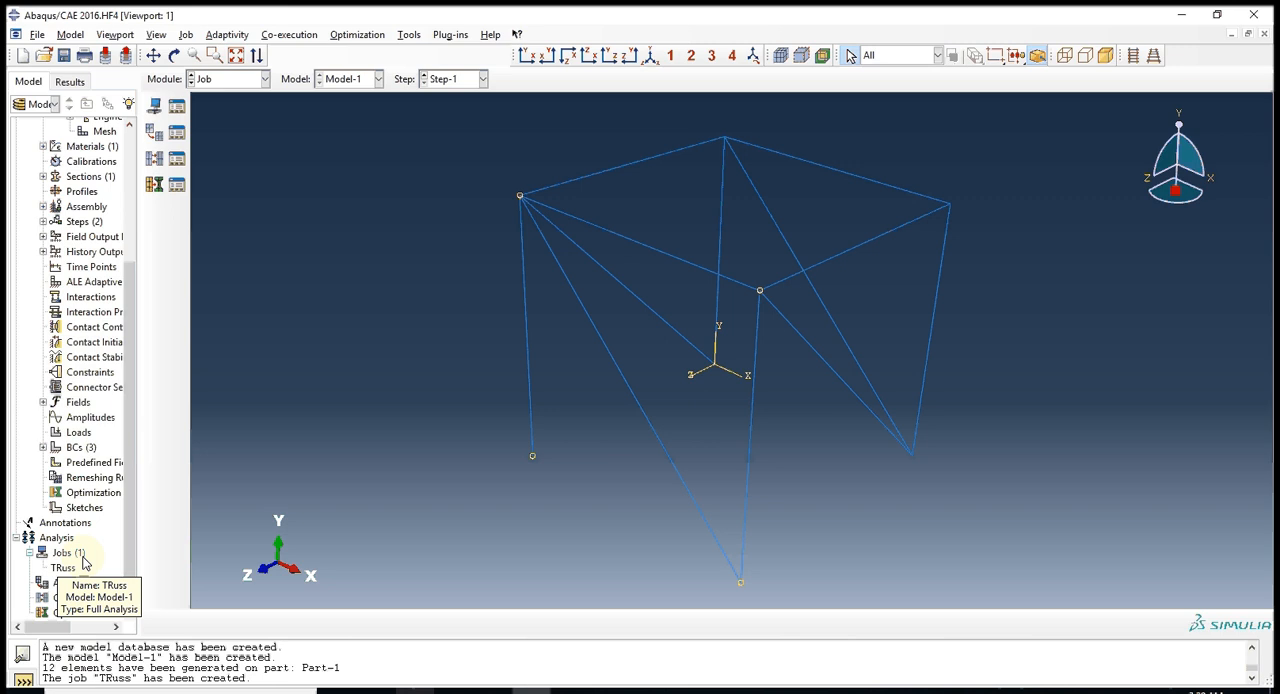
right_click(84, 565)
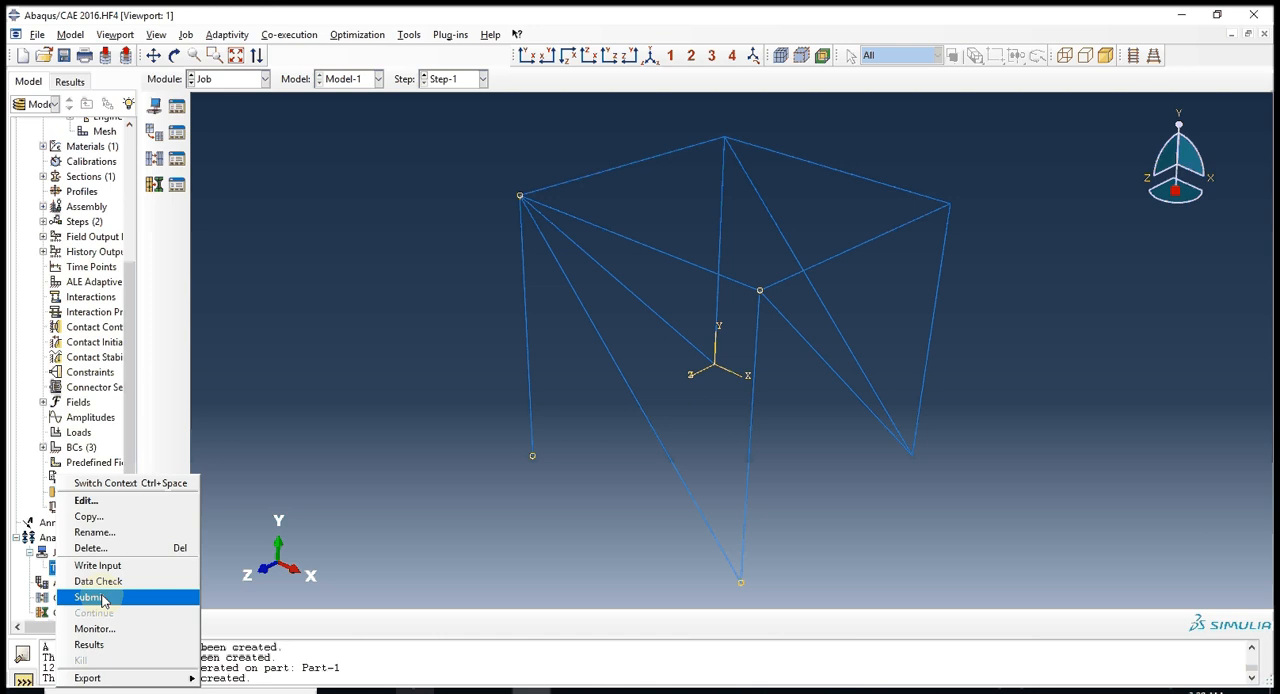
left_click(88, 597)
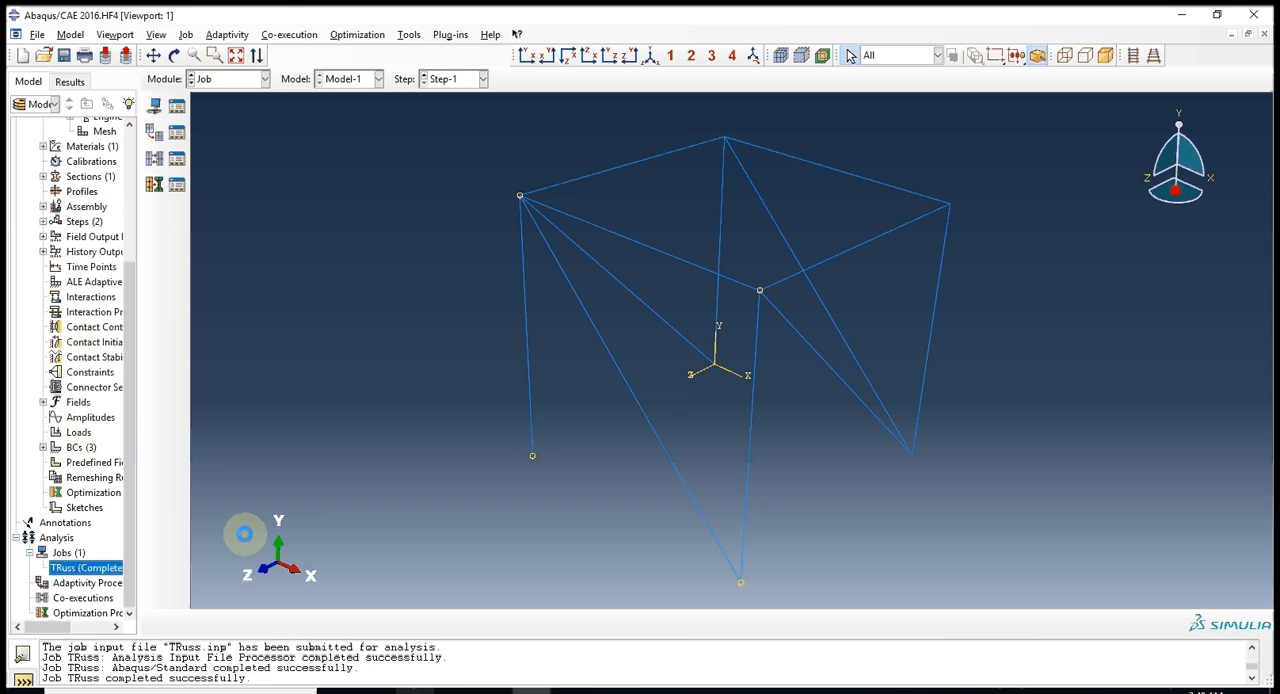
Open the results of the TRuss job and plot the deformed truss, with Mises stress contours on the deformed shape.
right_click(98, 568)
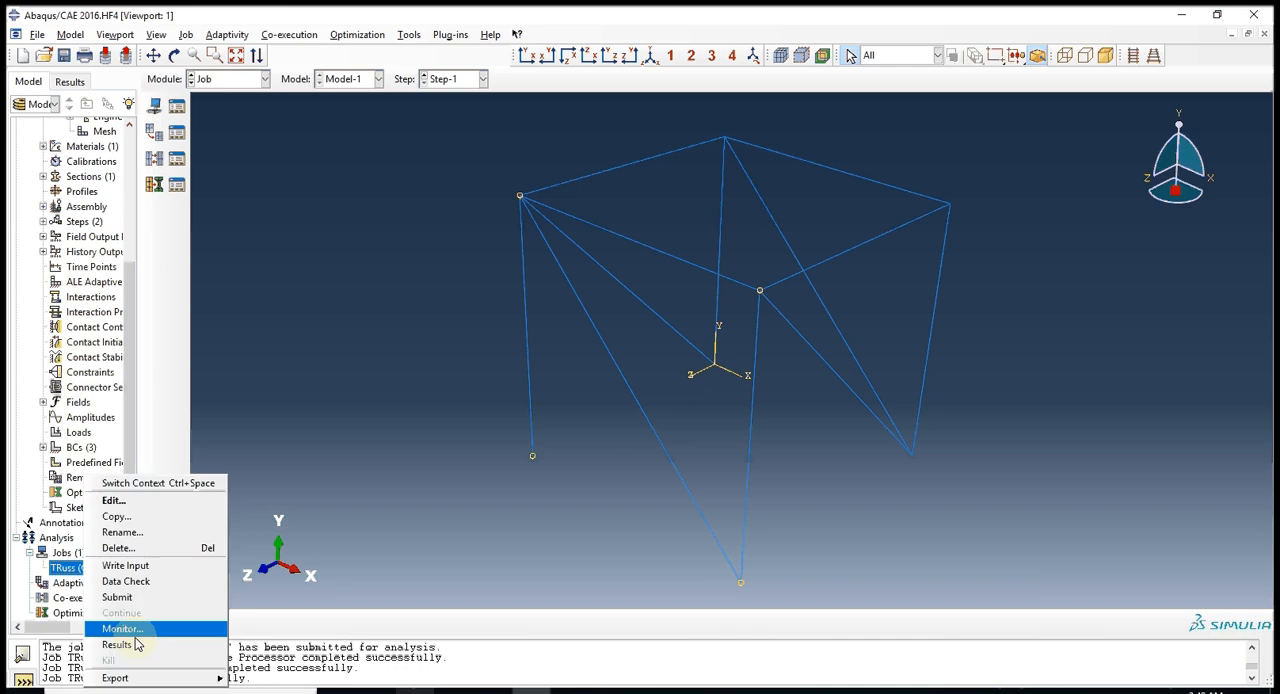
left_click(117, 644)
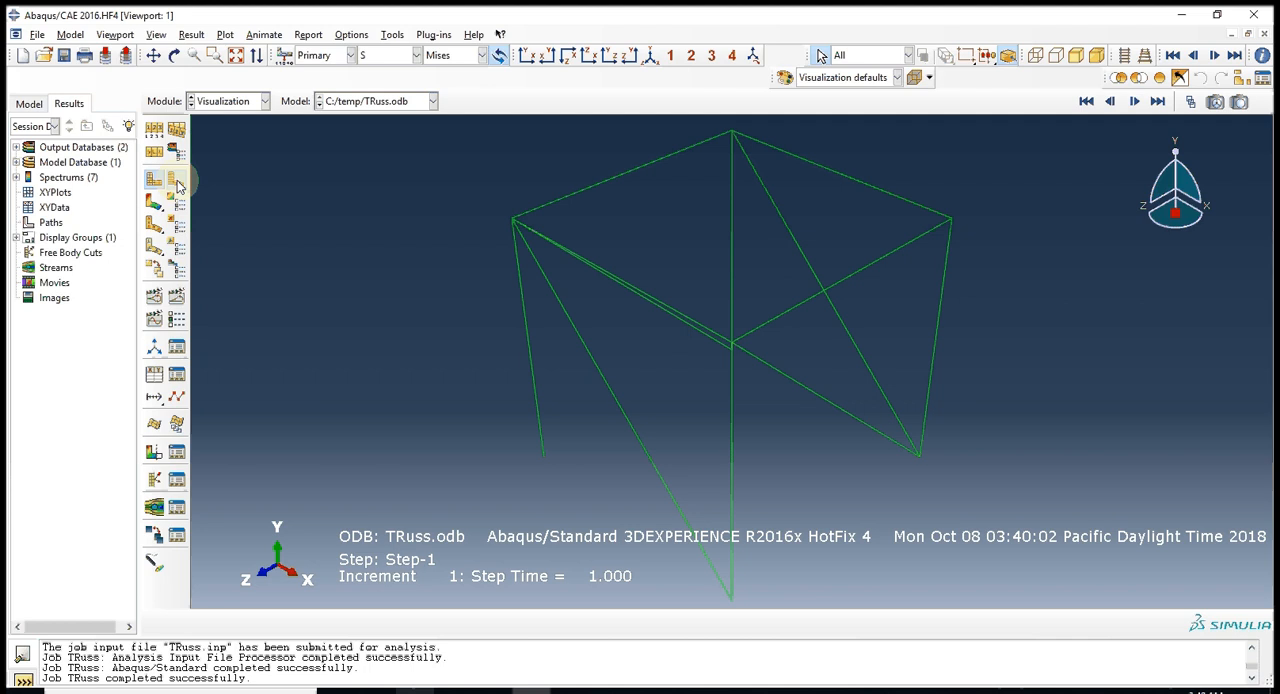
left_click(177, 183)
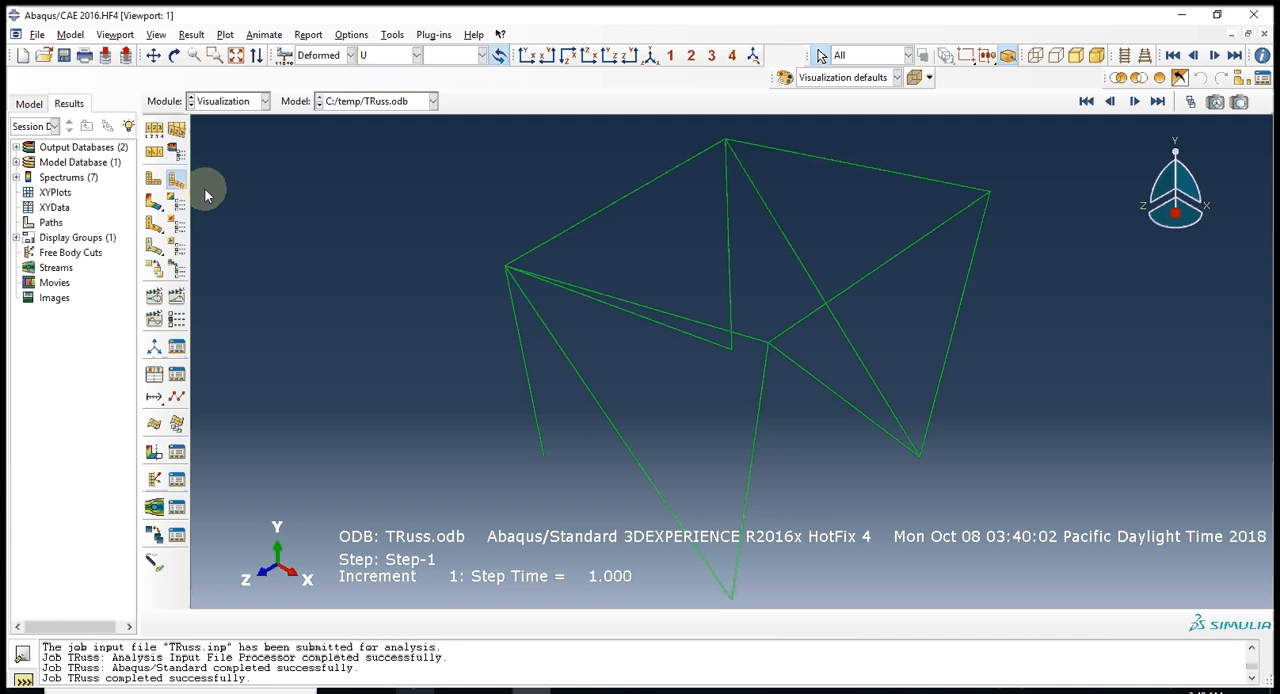
left_click(153, 200)
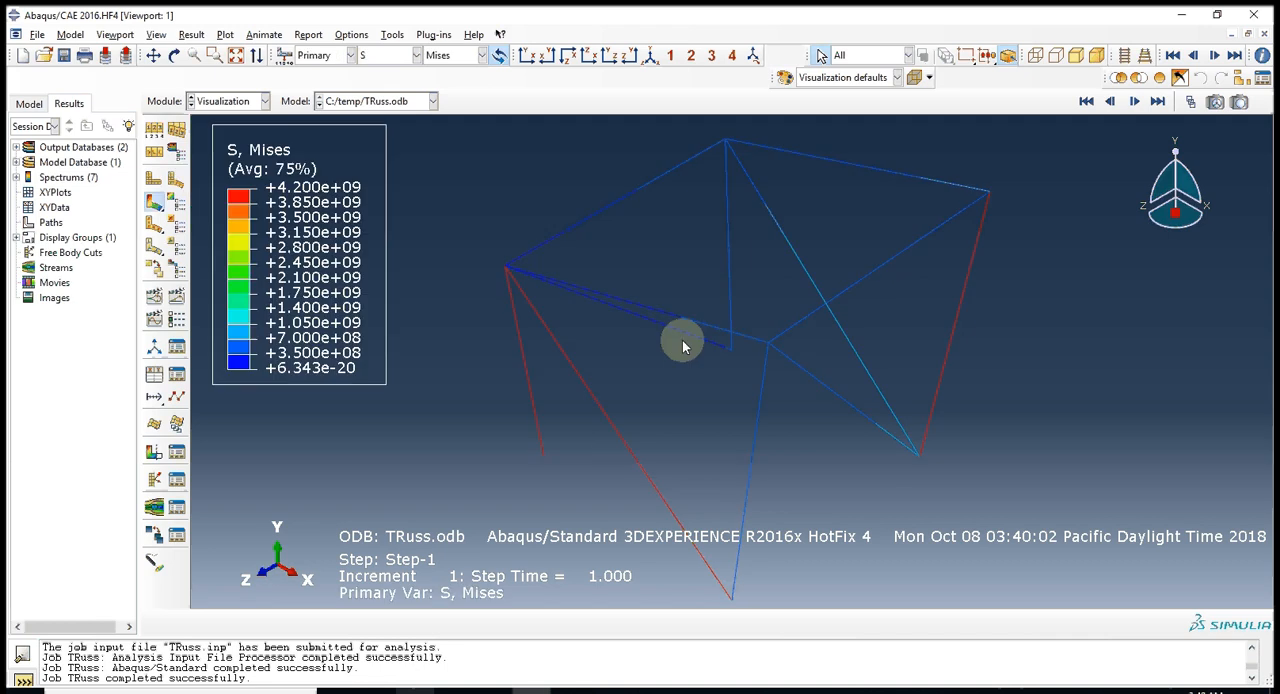